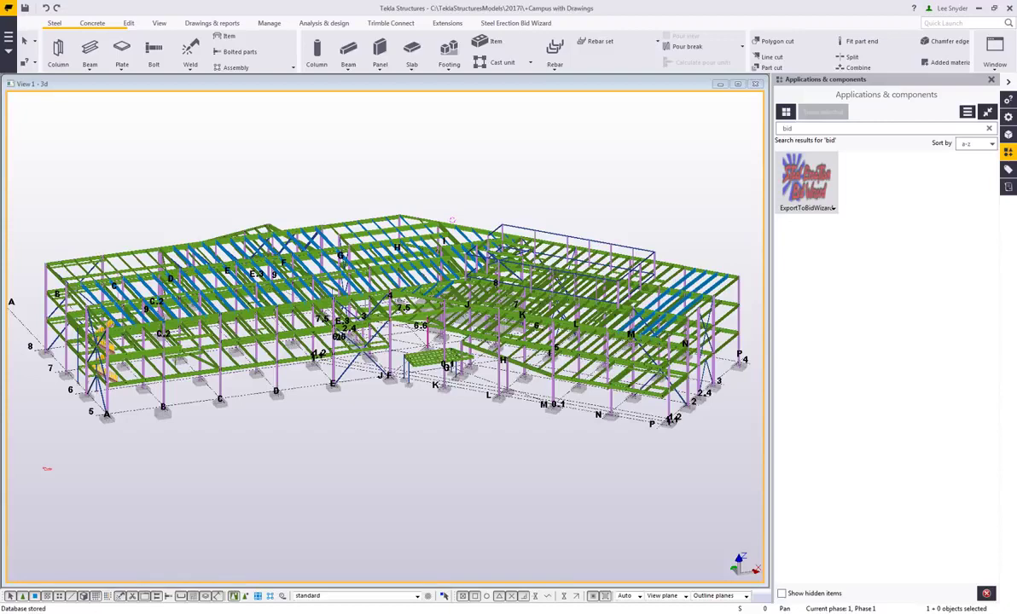
Switch to Chrome to view the Steel Erection Bid Wizard product page and return to Tekla Structures
mouse_move(68, 612)
left_click(69, 559)
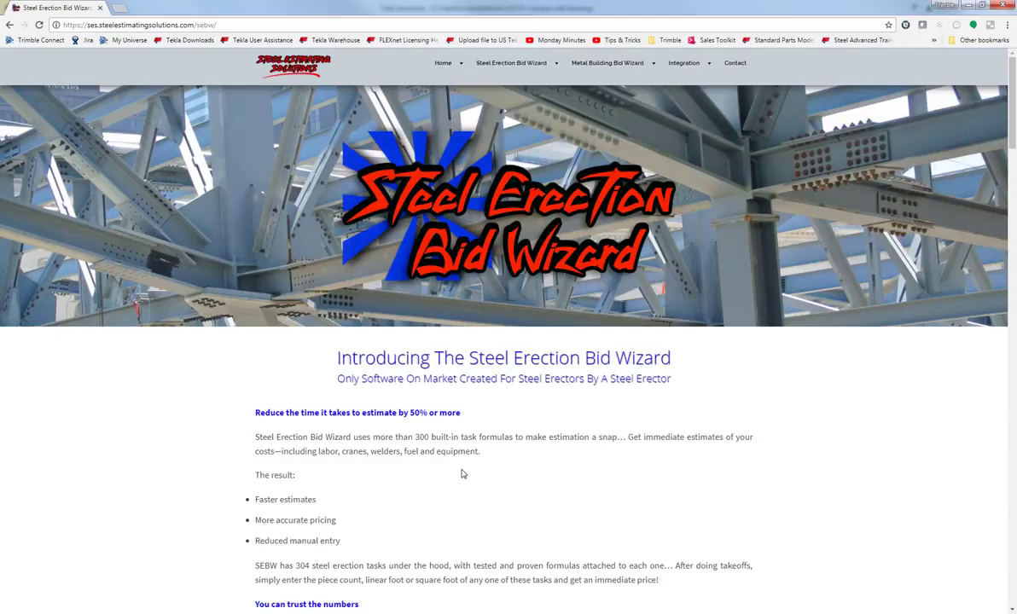
left_click(968, 6)
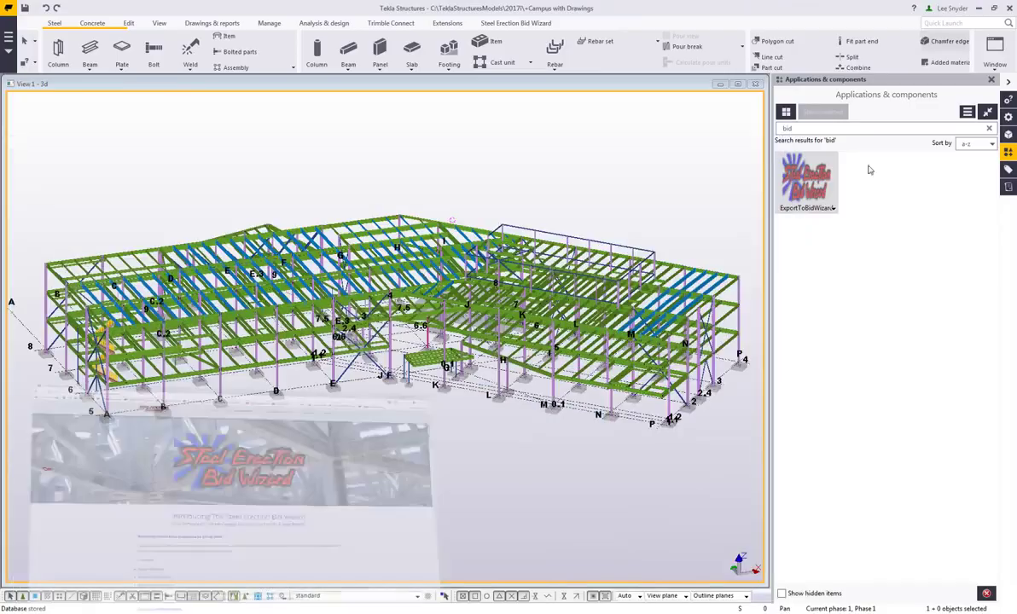
Open the ExportToBidWizard extension and enlarge its window to fit the whole auto tag list
double_click(802, 189)
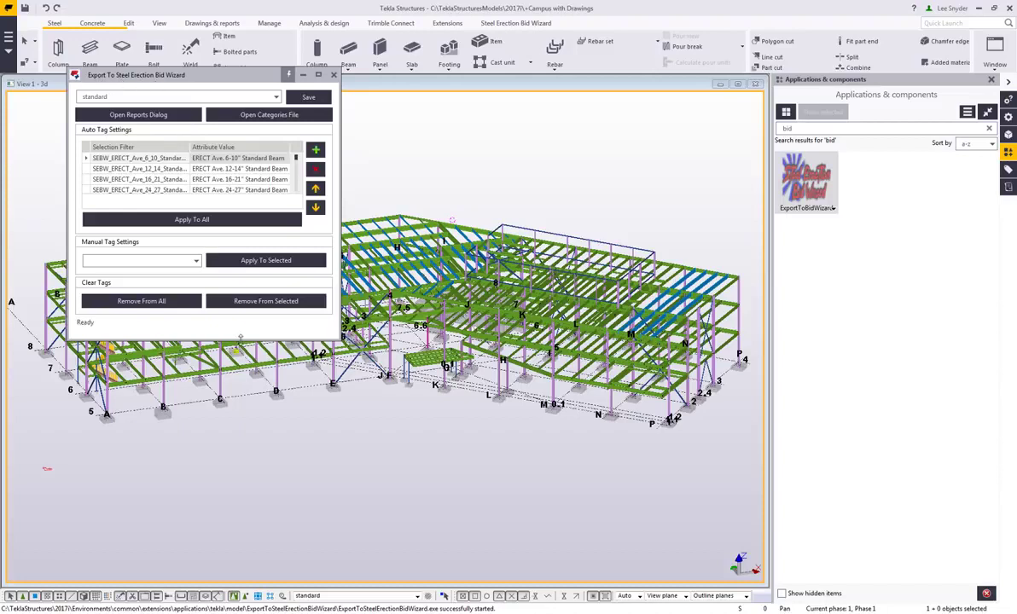
left_click_drag(226, 339, 233, 526)
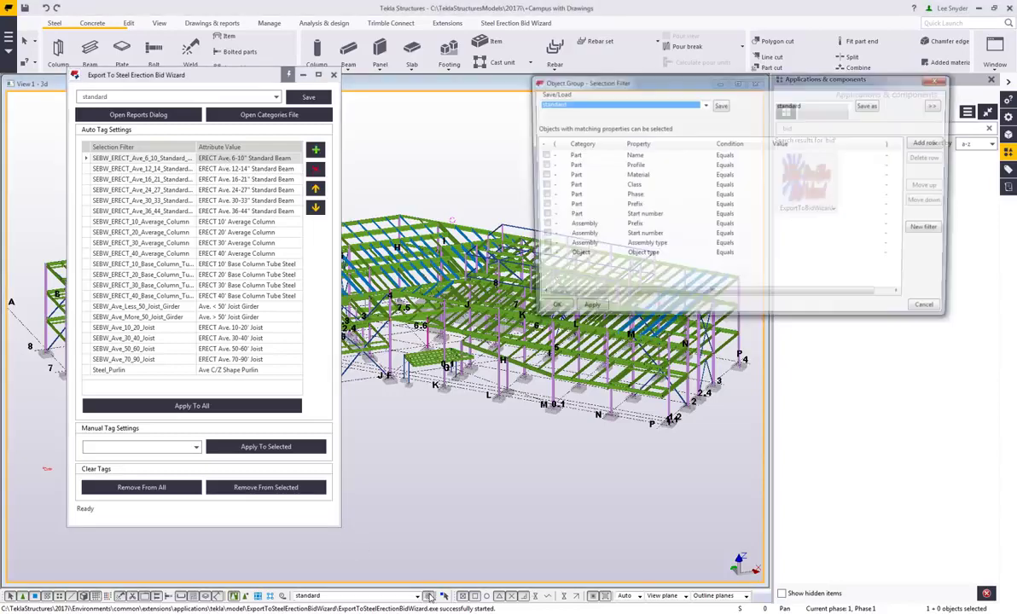
Examine the saved SEBW and Steel filters available in the Object Group - Selection Filter dialog
left_click_drag(561, 82, 478, 99)
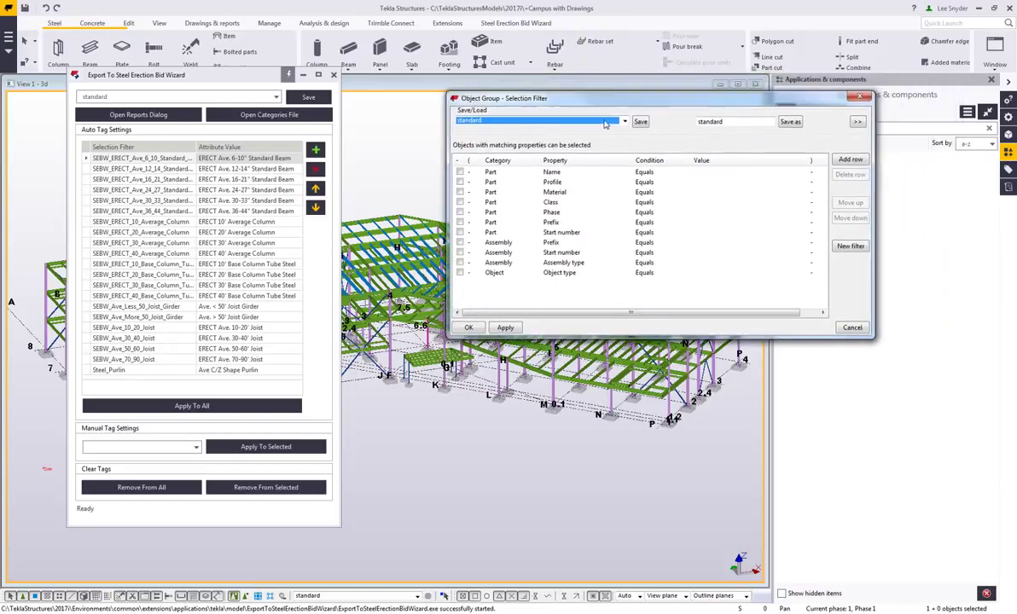
left_click(625, 122)
scroll(575, 210, "down", 1)
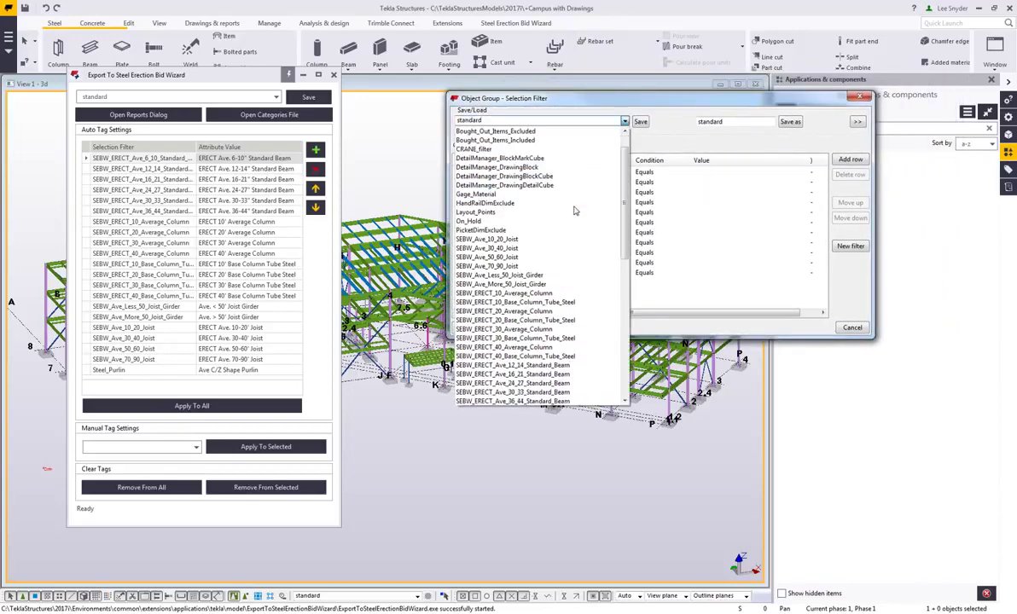
scroll(574, 210, "down", 10)
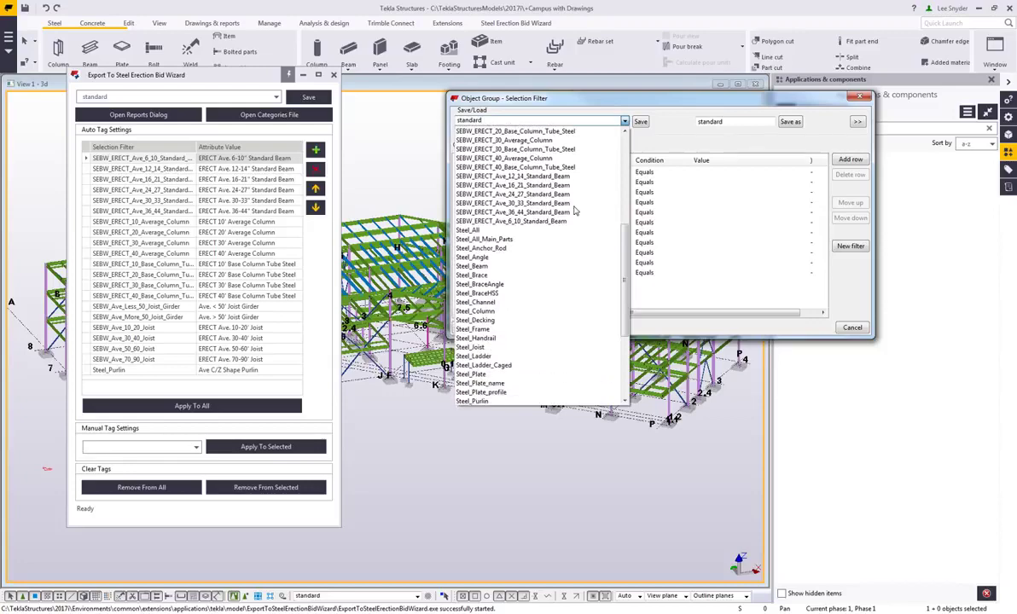
scroll(574, 210, "down", 3)
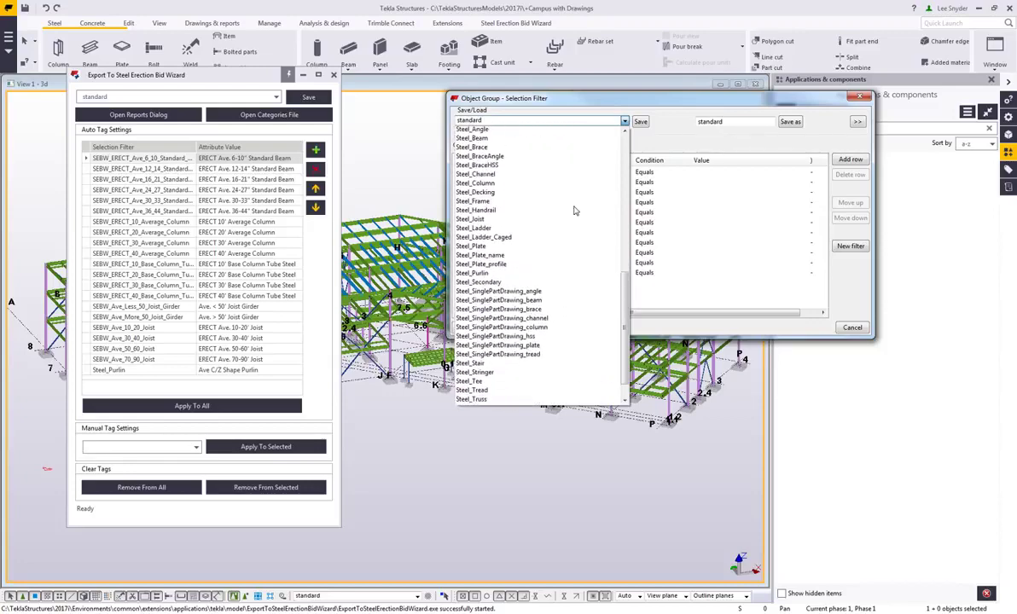
scroll(574, 210, "up", 8)
scroll(574, 209, "up", 5)
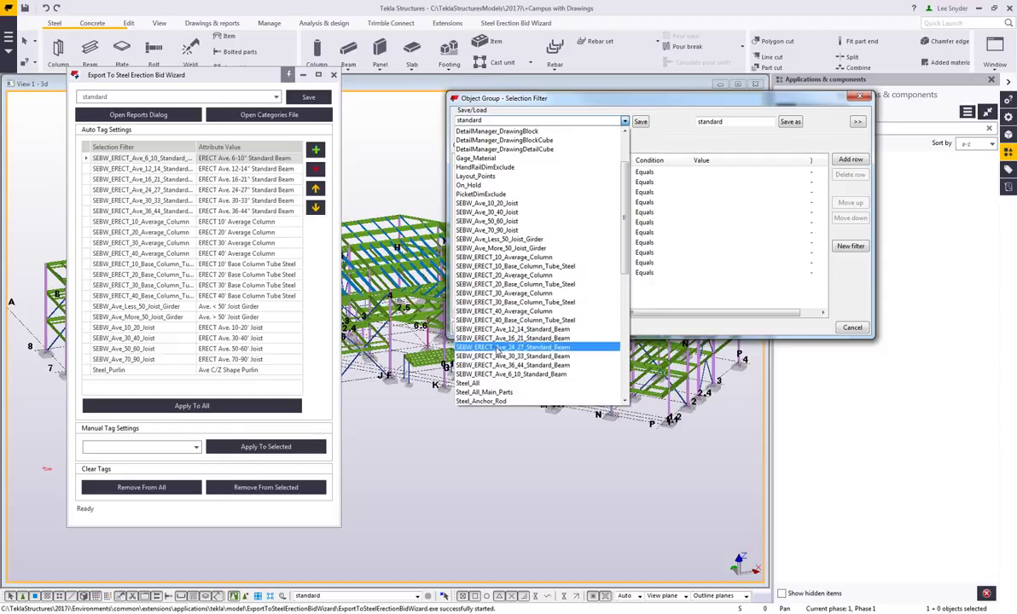
scroll(496, 351, "down", 2)
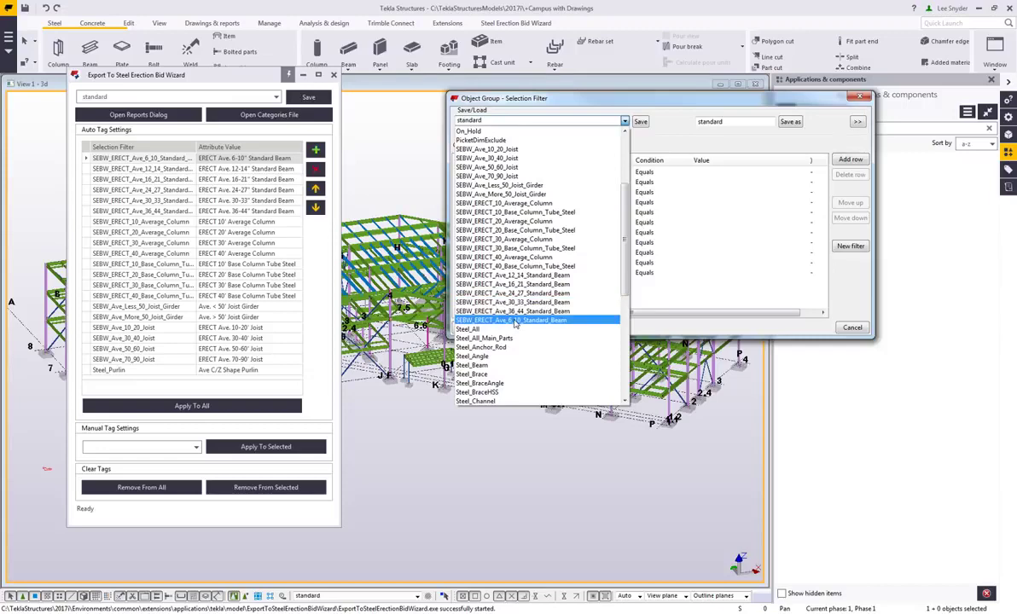
scroll(515, 324, "down", 2)
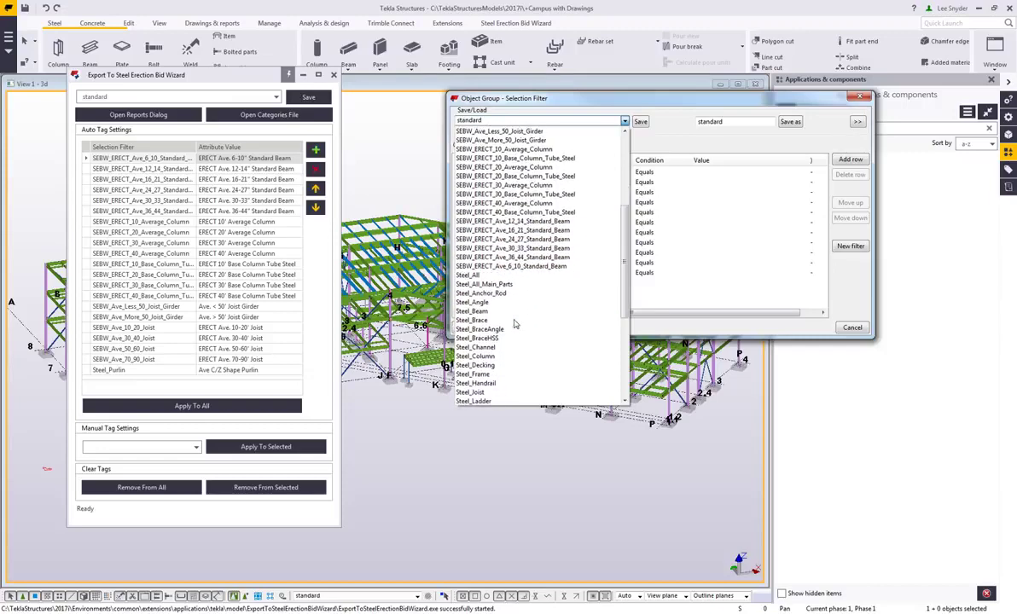
left_click(512, 185)
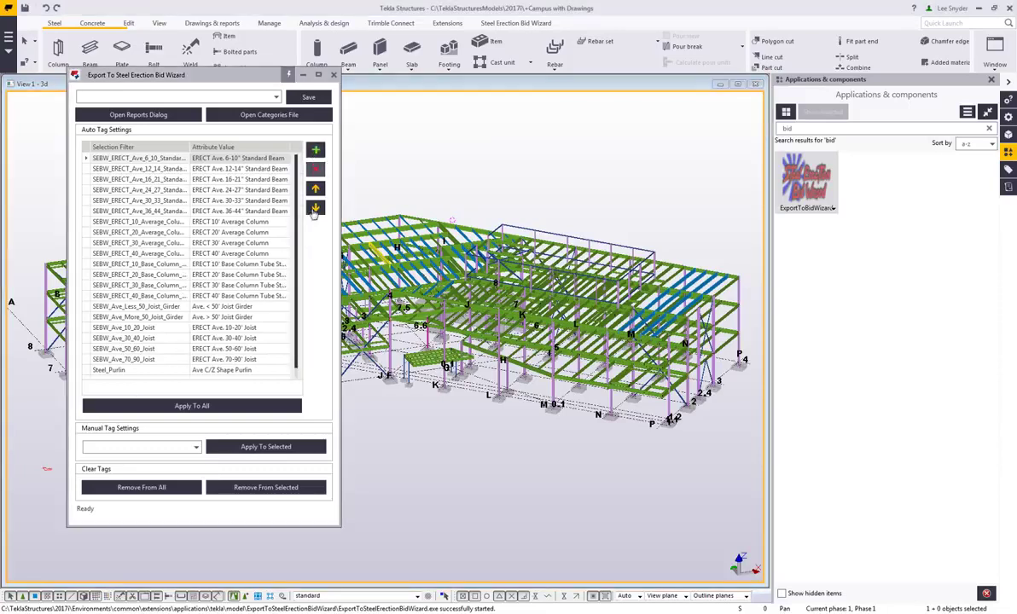
Add an empty row to the auto tag settings and browse the selection filters available for it
left_click(153, 378)
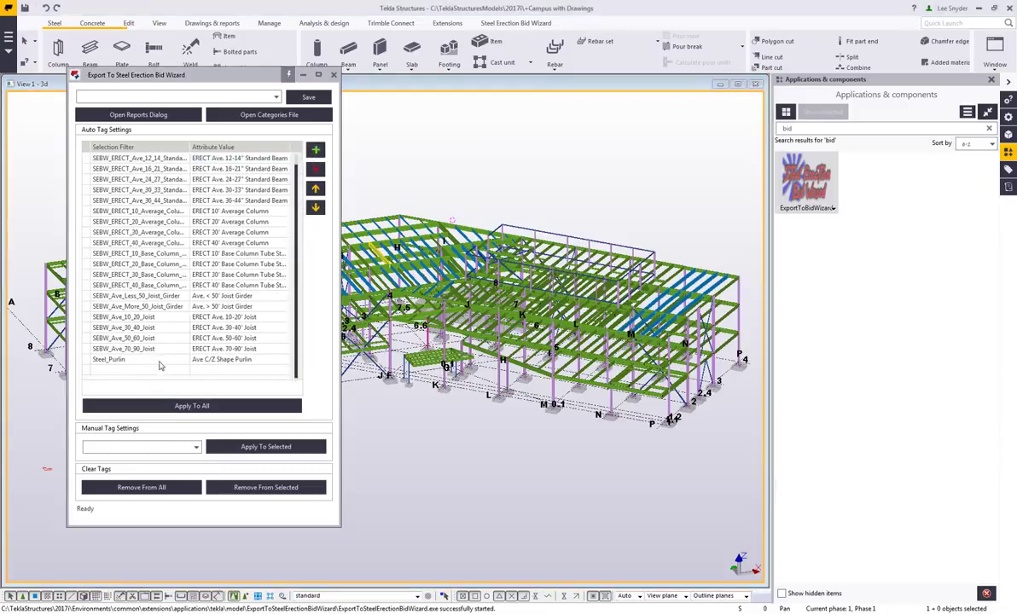
left_click(158, 375)
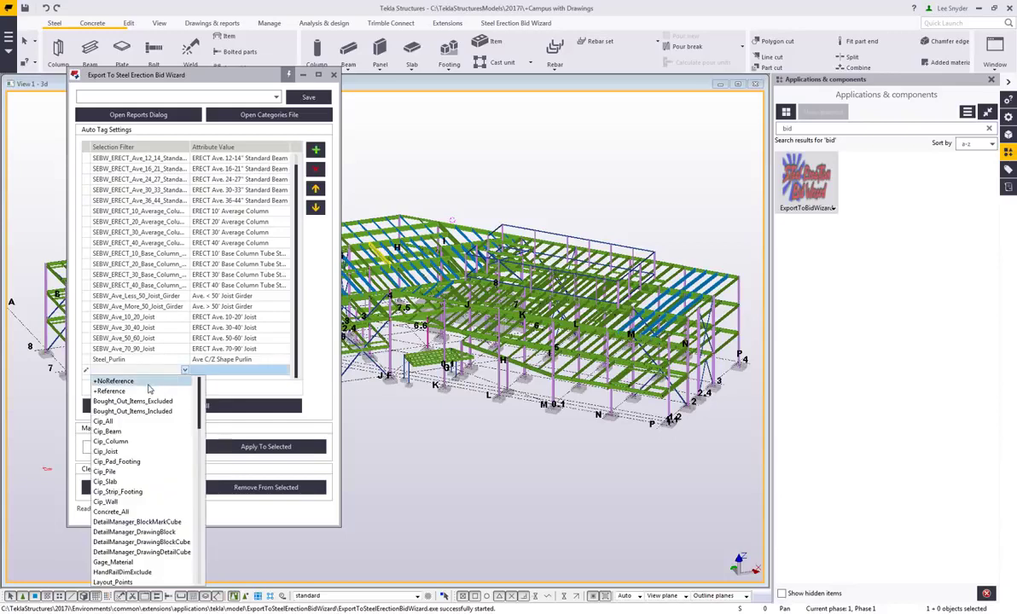
scroll(145, 396, "down", 10)
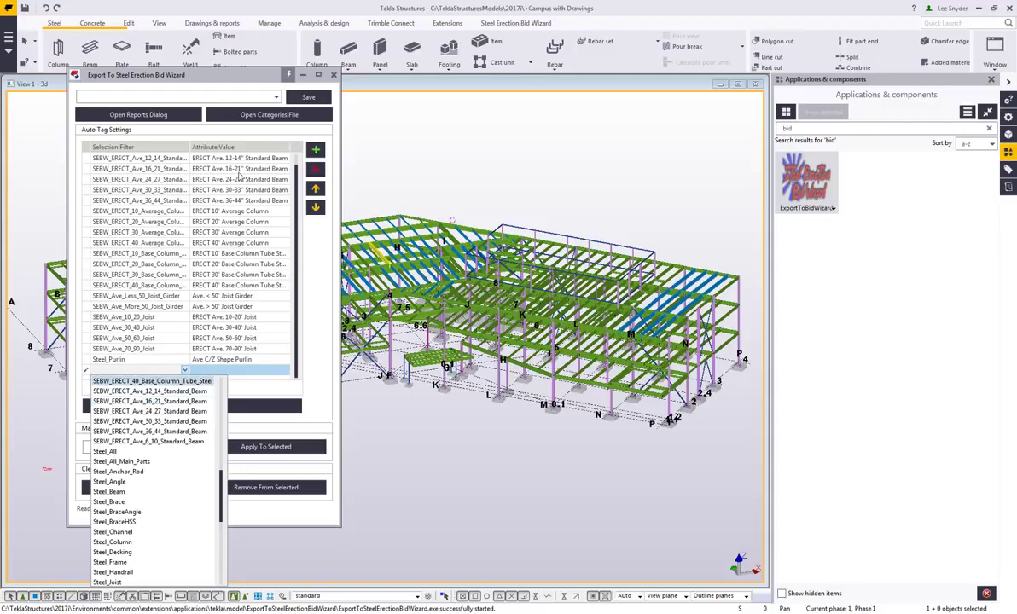
Examine the full list of attribute values available for the SEBW_ERECT_Ave_12_14 standard beam row
left_click(240, 165)
left_click(240, 152)
left_click(249, 153)
scroll(252, 197, "down", 12)
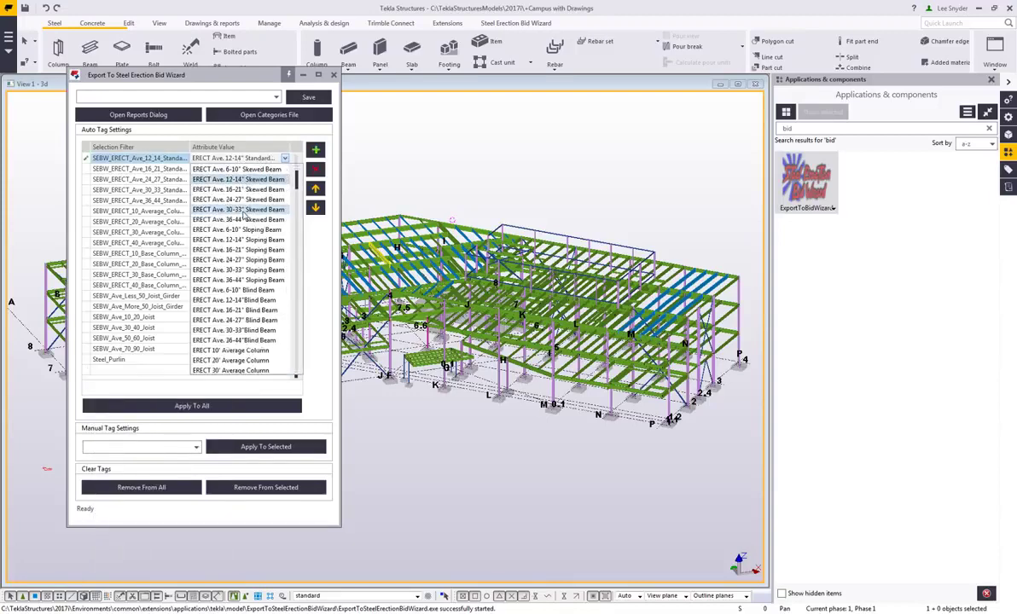
scroll(245, 214, "down", 15)
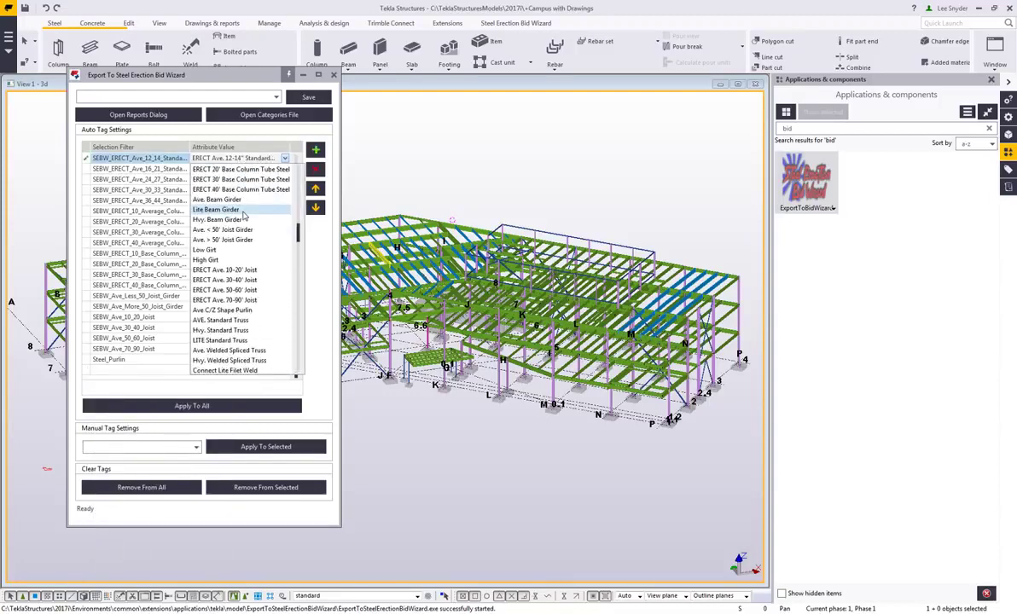
scroll(244, 215, "down", 15)
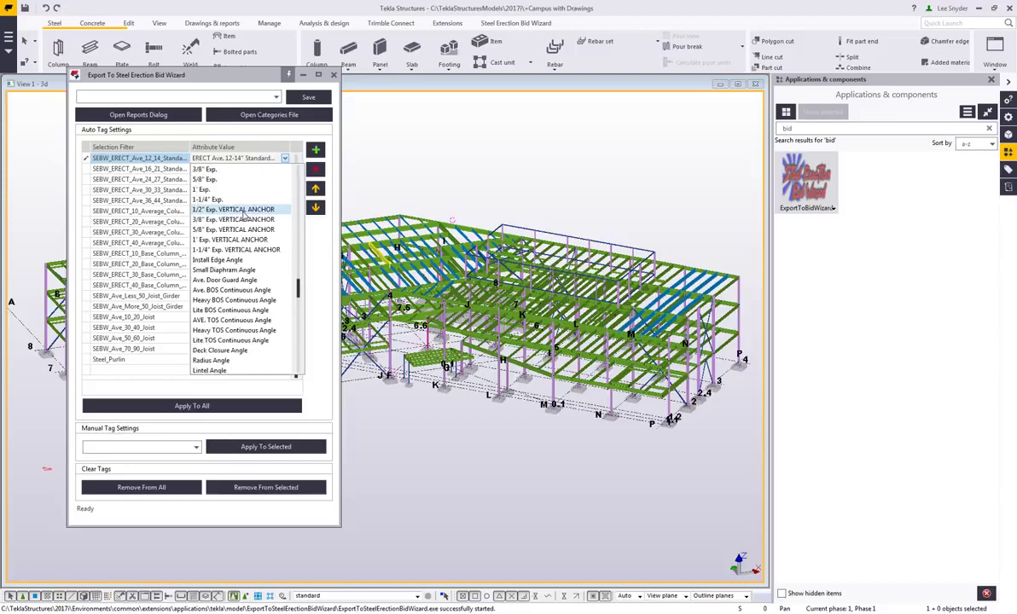
scroll(245, 216, "down", 10)
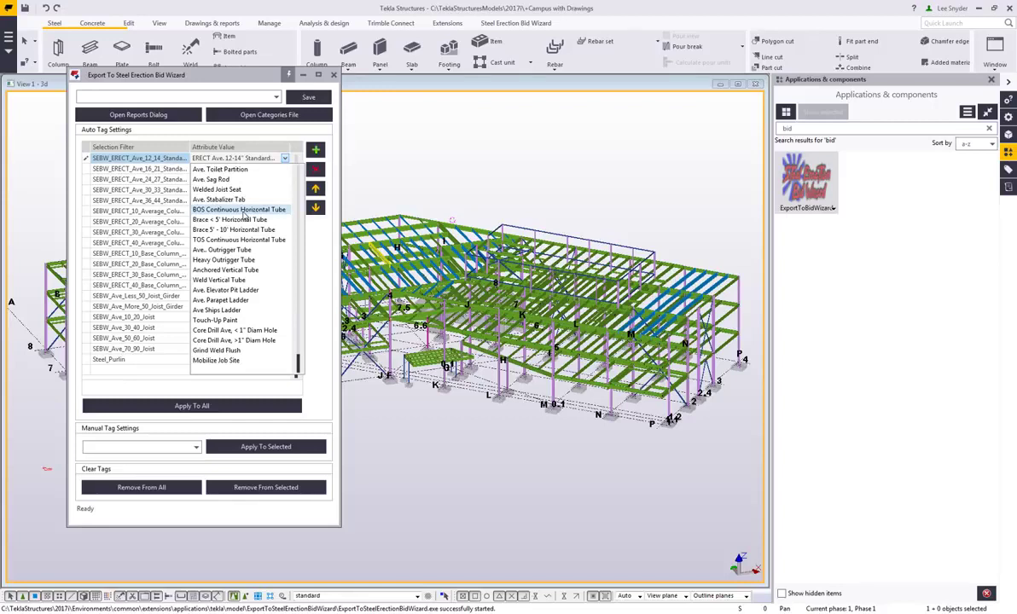
scroll(244, 216, "up", 15)
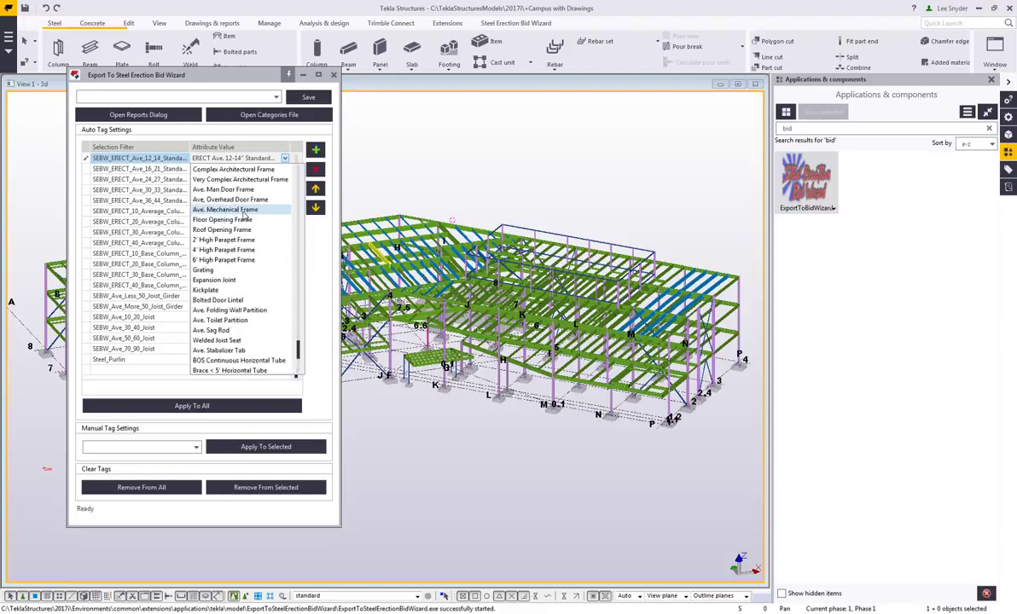
scroll(244, 216, "up", 7)
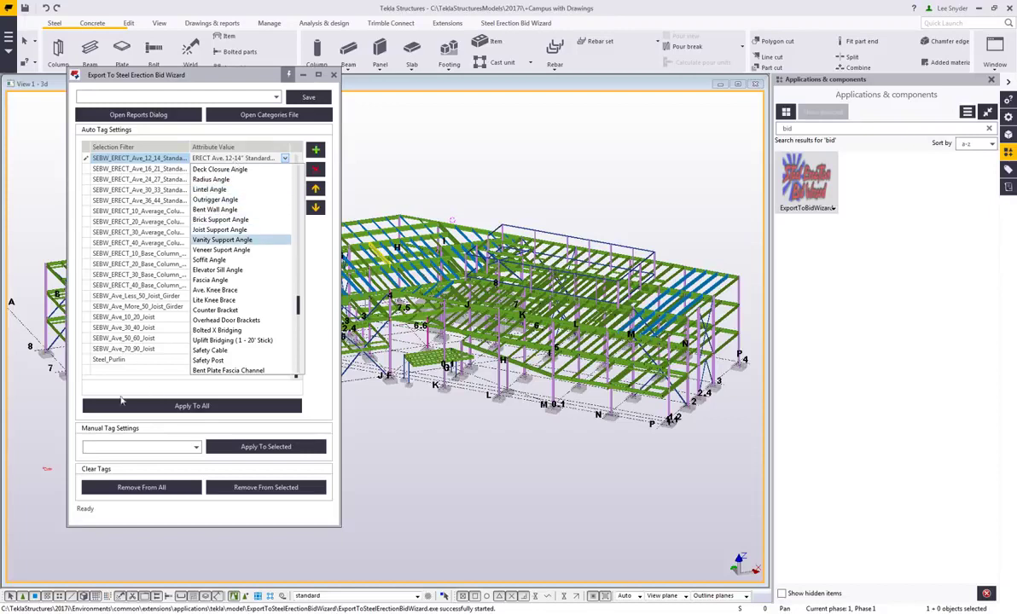
Remove the empty row below Steel_Purlin from the auto tag settings
left_click(136, 350)
left_click(145, 373)
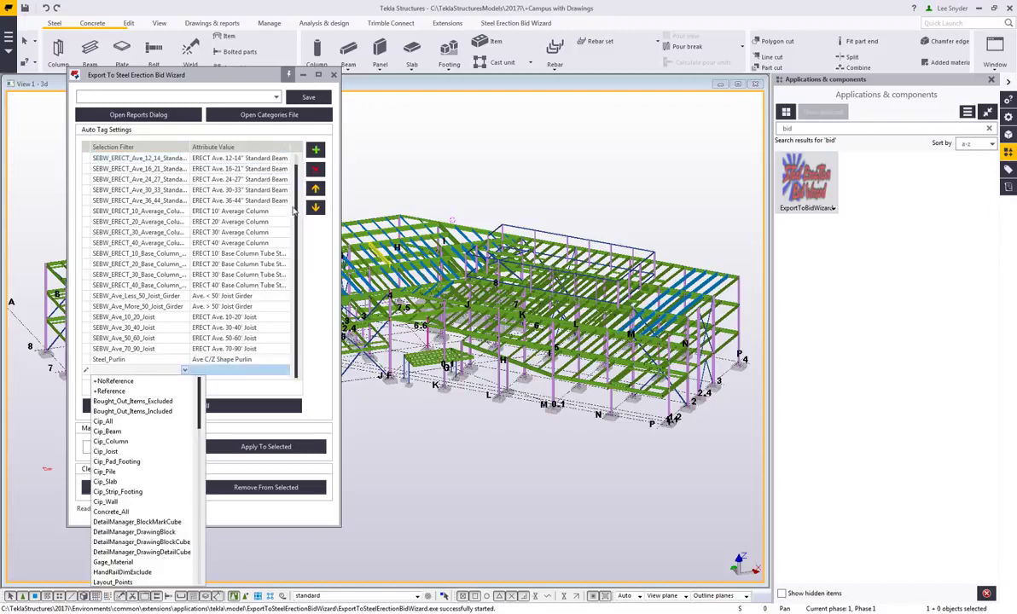
left_click(320, 172)
left_click(318, 171)
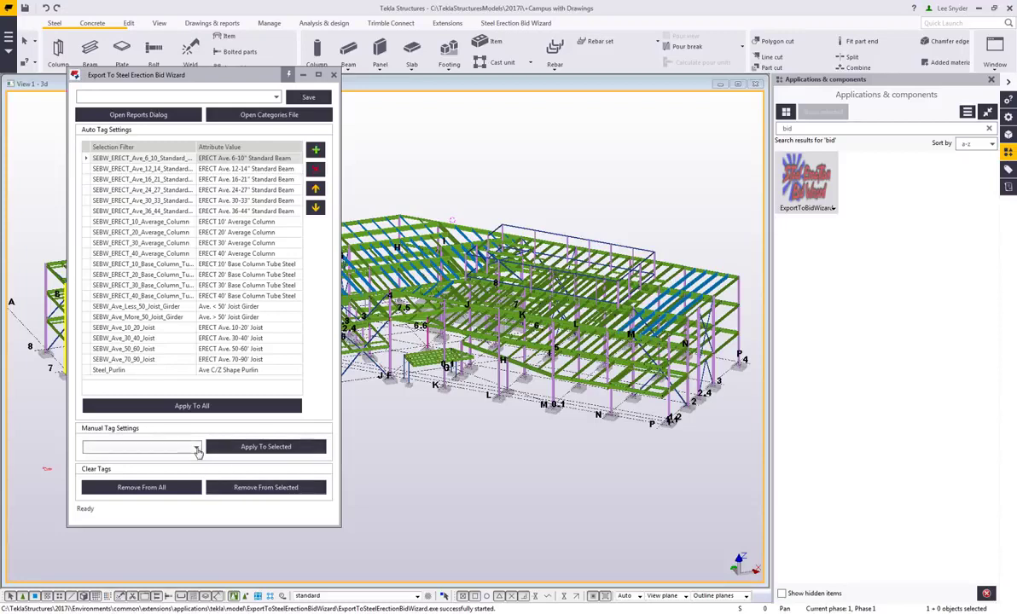
Set the manual tag to ERECT Ave. 12-14" Skewed Beam
left_click(197, 449)
left_click(197, 450)
left_click(180, 449)
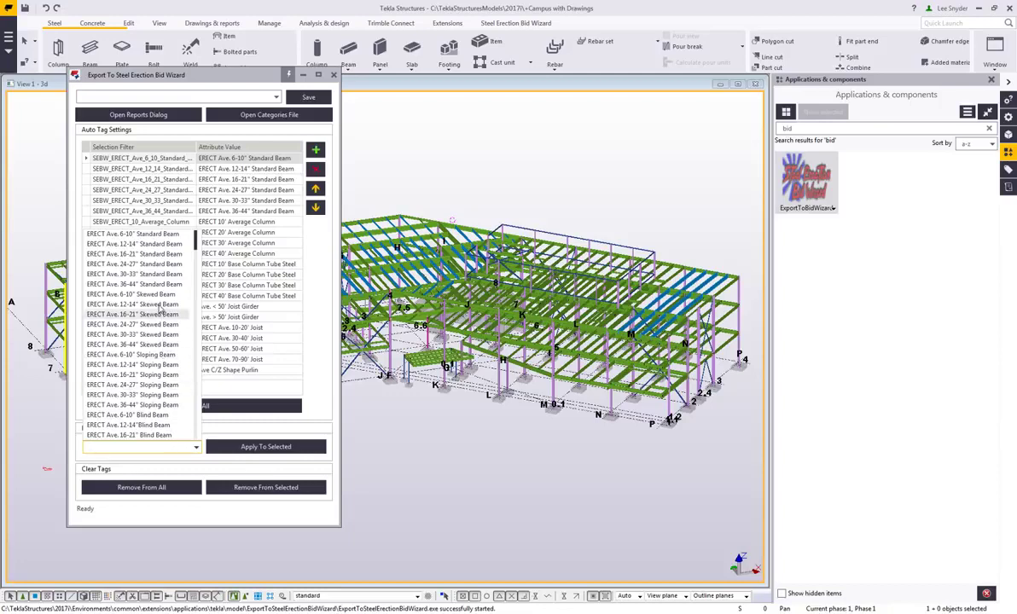
left_click(160, 305)
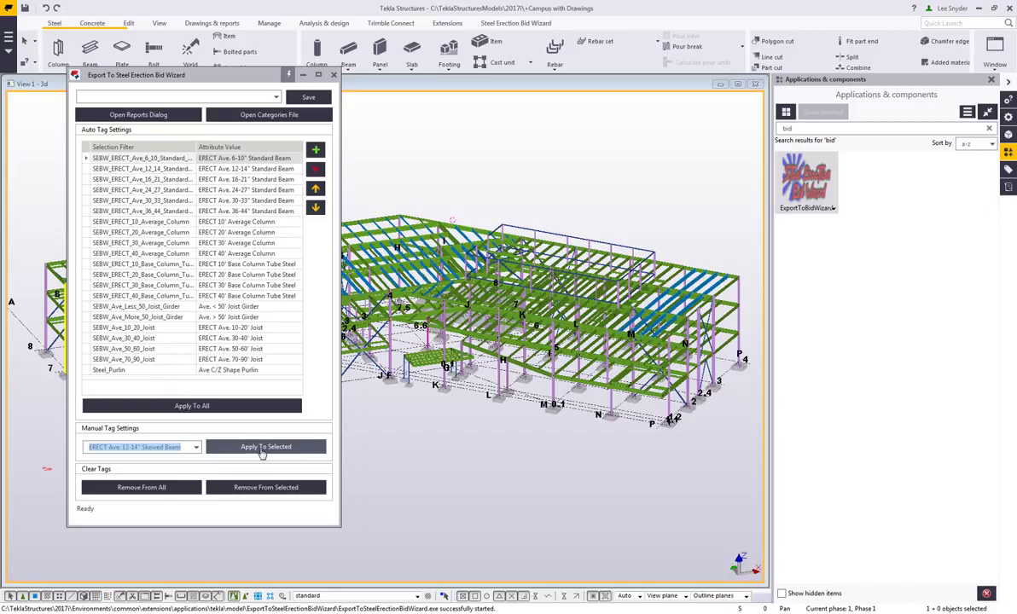
left_click(197, 448)
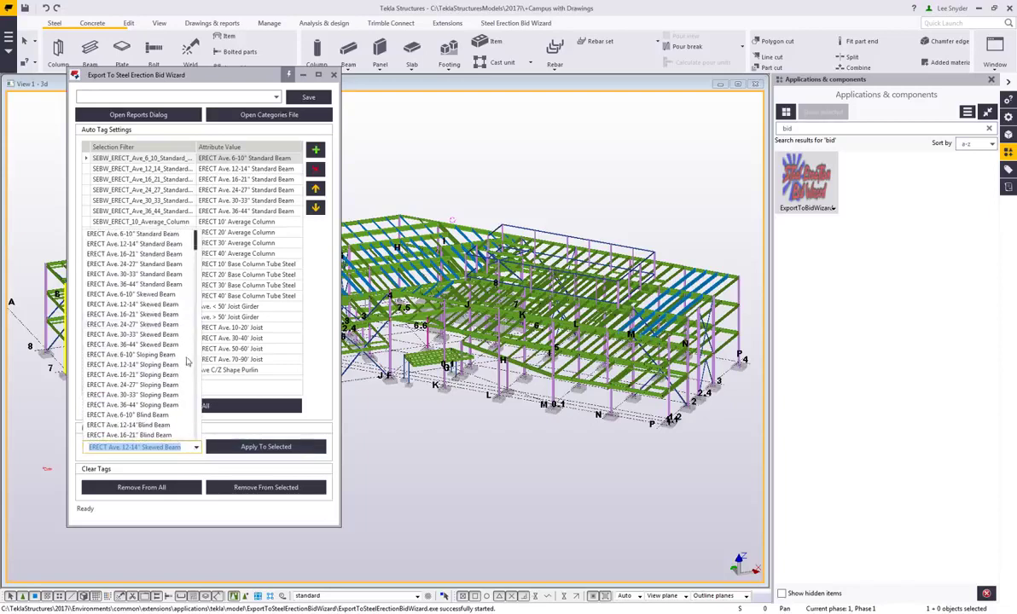
left_click(190, 468)
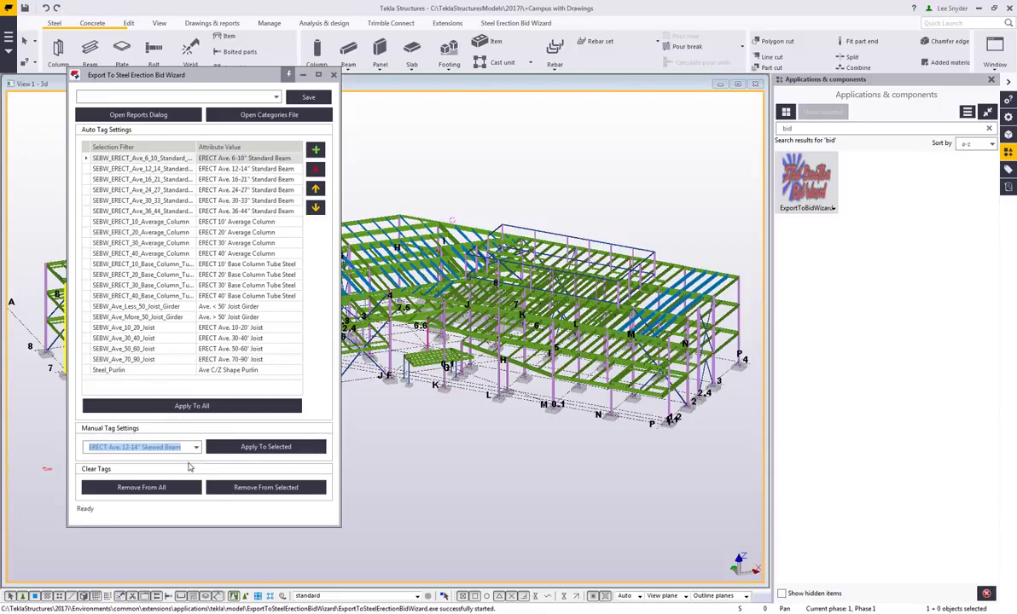
Clear the bid wizard tags from all objects and apply the auto tag settings to the whole model
left_click(111, 487)
left_click(192, 410)
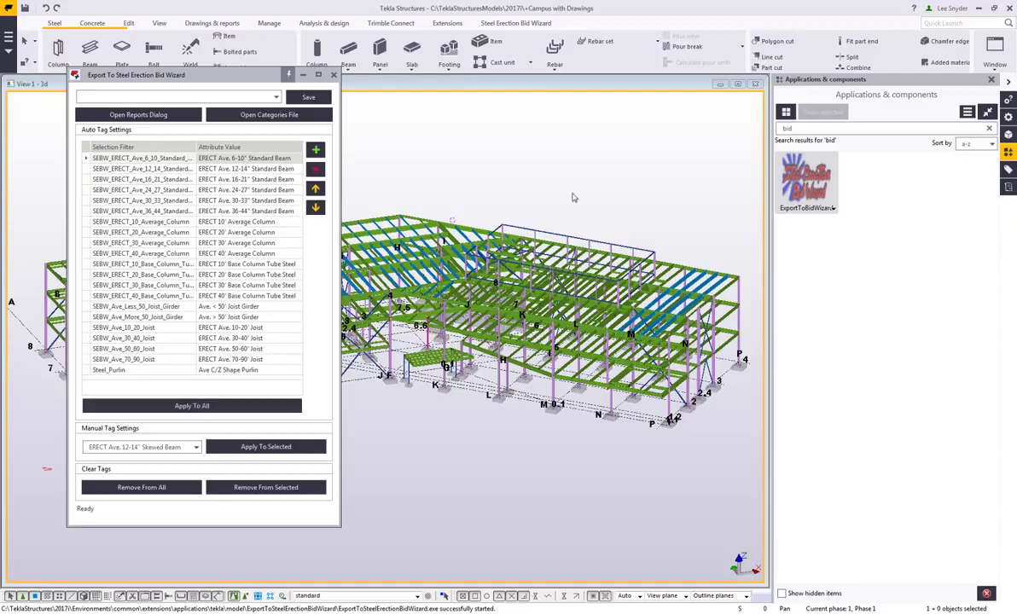
Open the UDA List for a roof joist and widen its Name and Value columns to read BID_WZRD_CATEGORY
left_click(1007, 171)
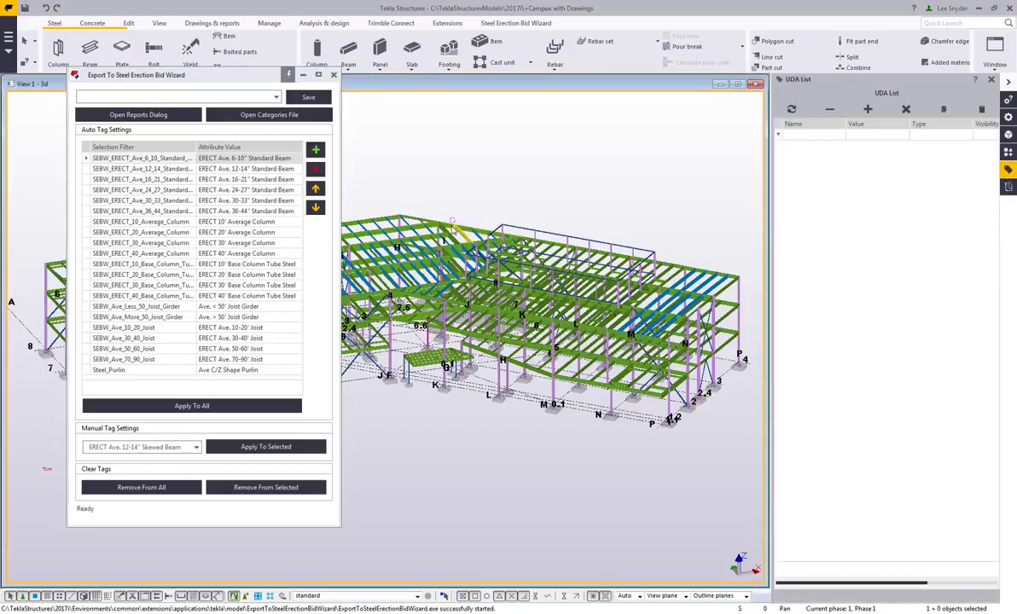
scroll(453, 218, "up", 5)
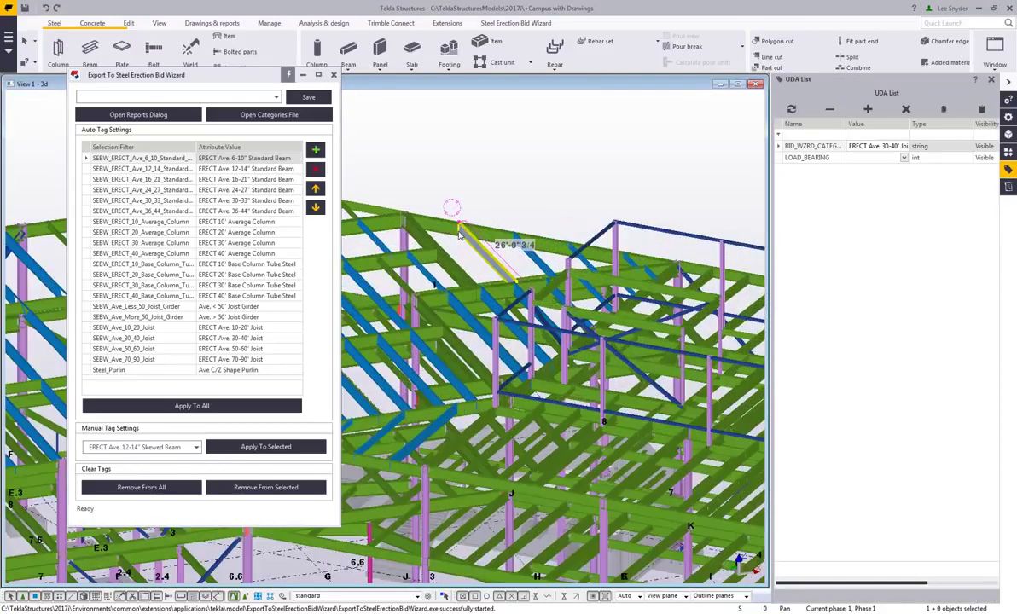
double_click(911, 128)
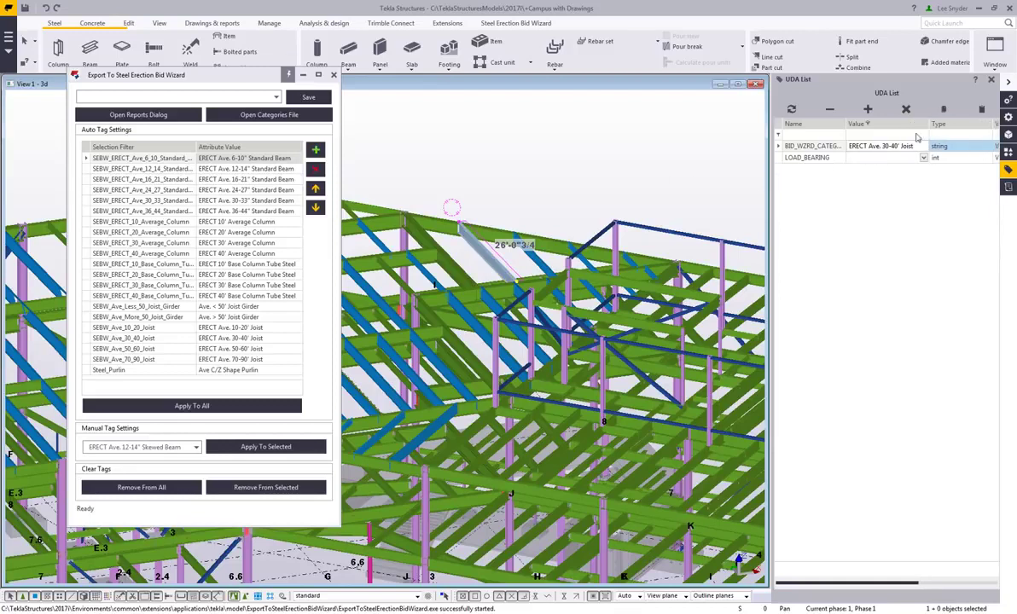
double_click(842, 124)
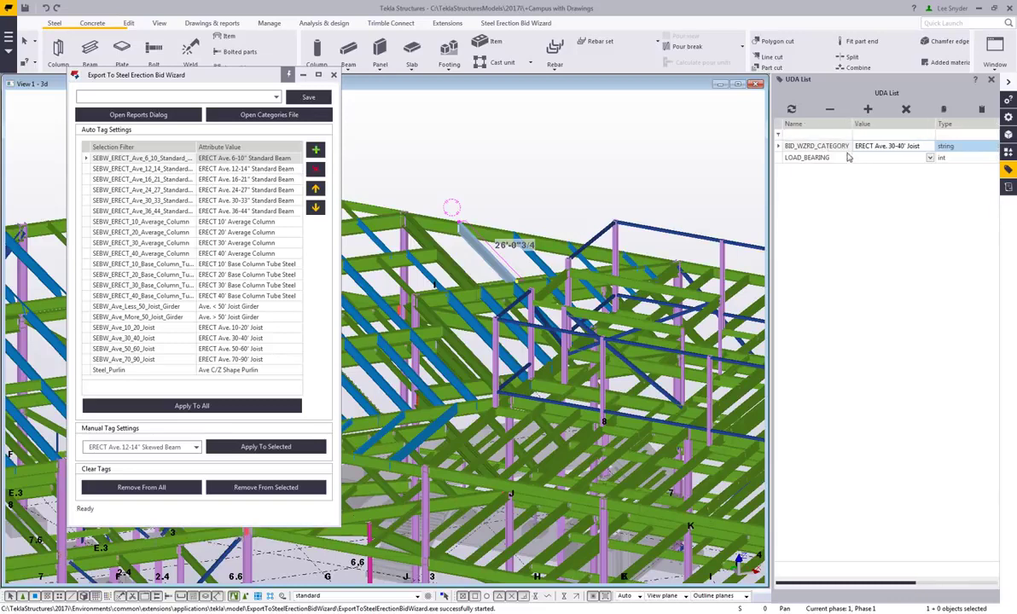
Check the BID_WZRD_CATEGORY attribute of several roof beams and a tube column in the model
left_click(455, 267)
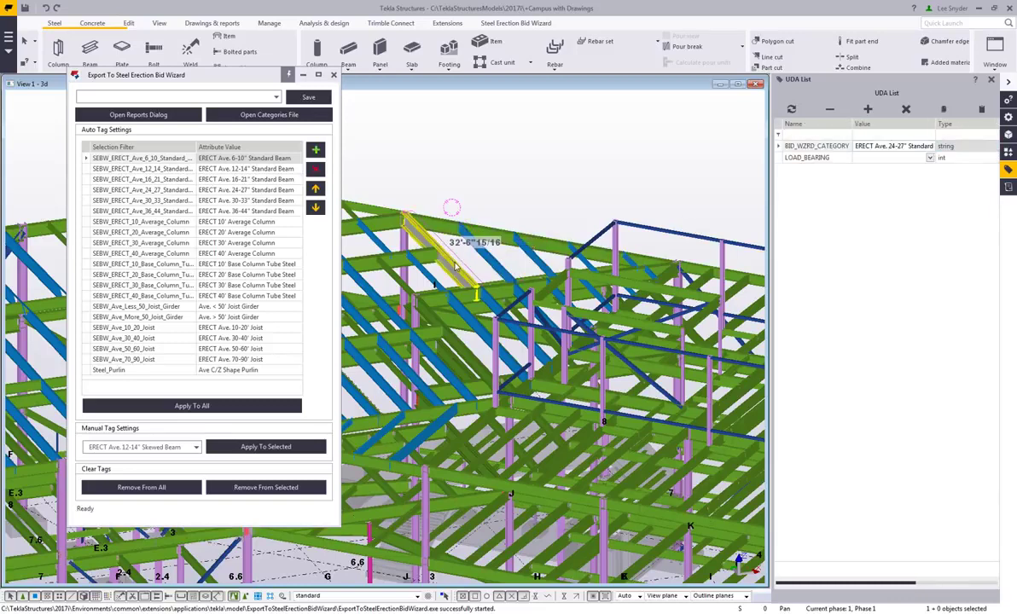
left_click(412, 288)
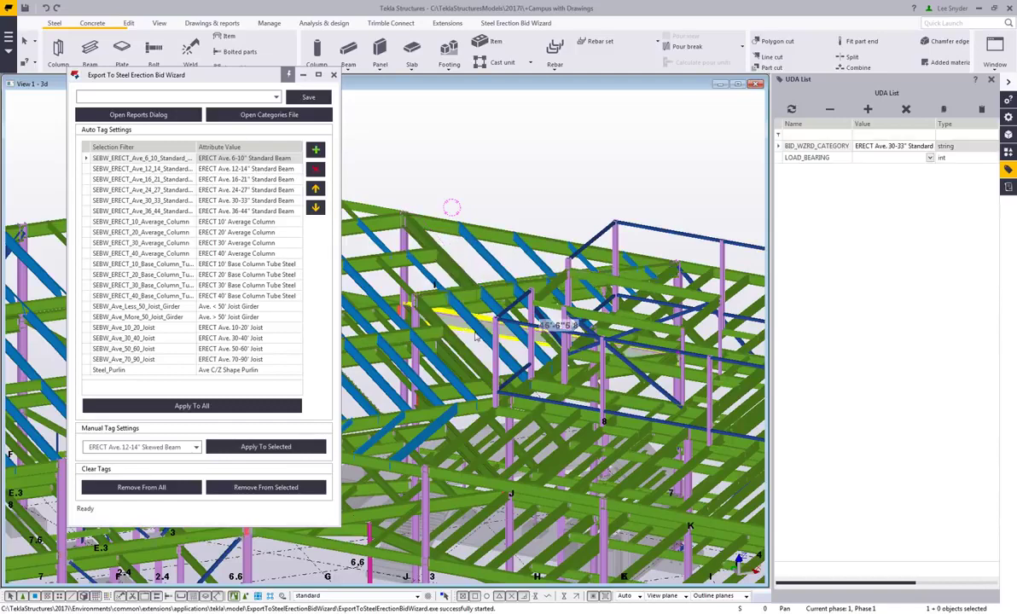
left_click(497, 345)
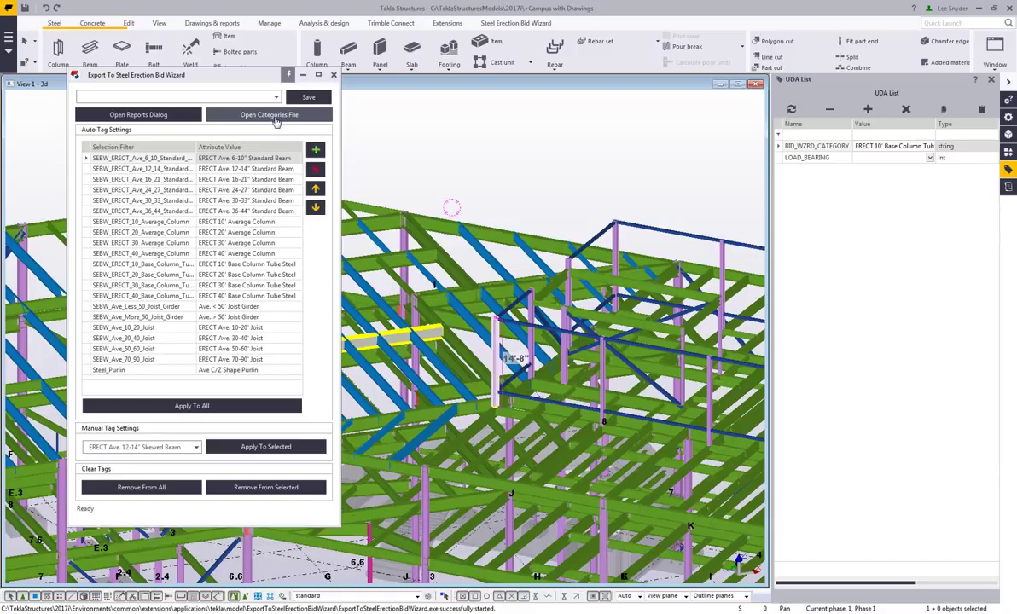
Browse the categories available as attribute value for the 6-10" standard beam selection filter
left_click(144, 117)
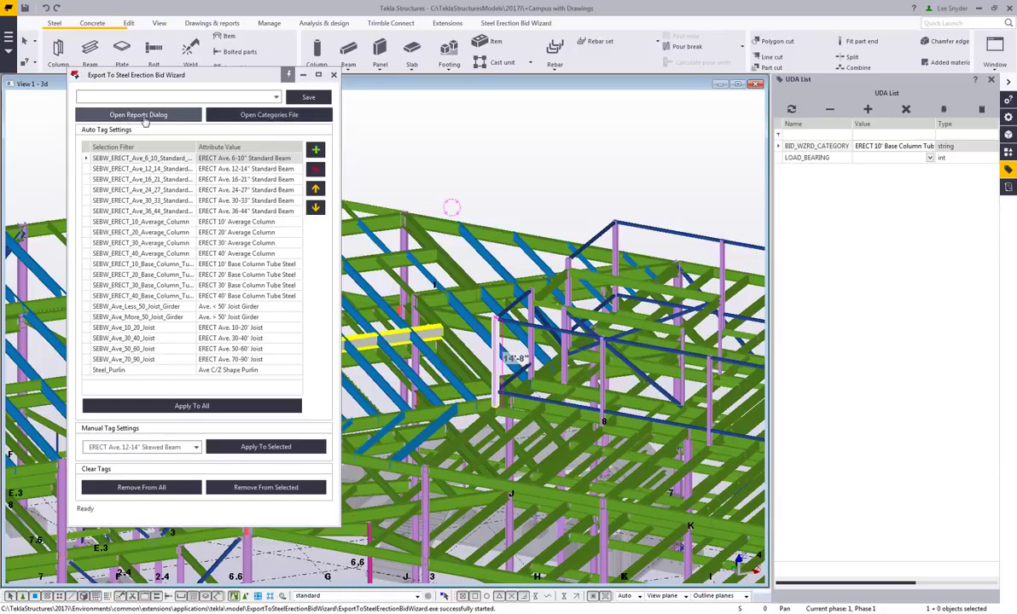
left_click(199, 24)
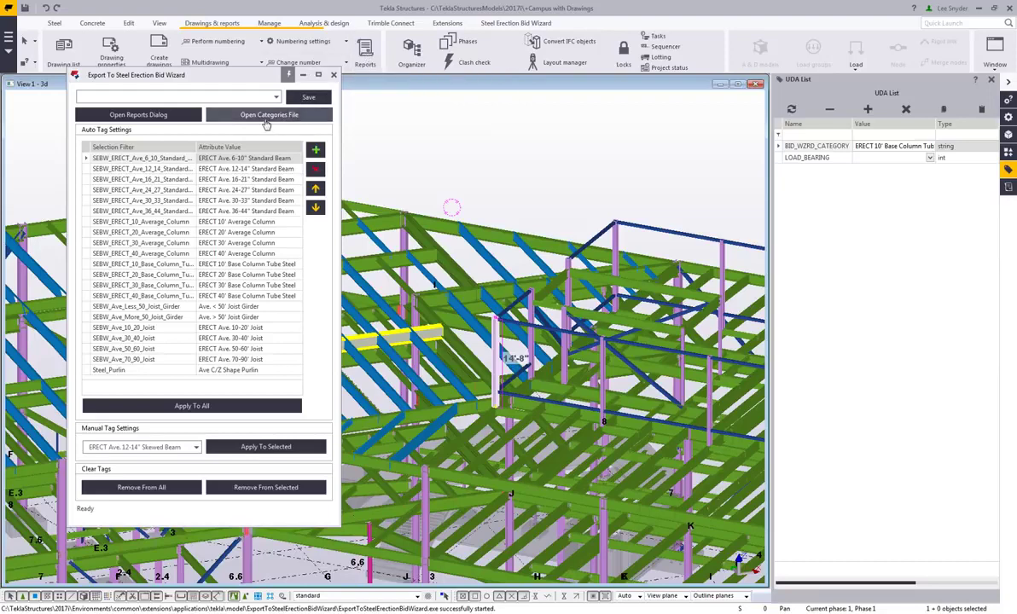
left_click(274, 161)
left_click(274, 160)
scroll(267, 198, "up", 5)
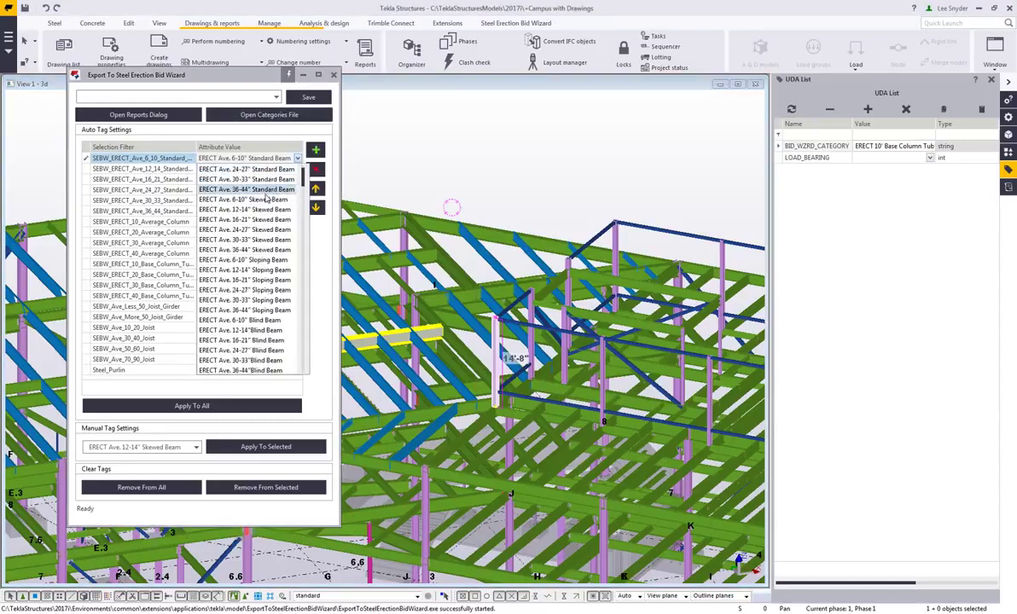
scroll(258, 200, "down", 6)
scroll(258, 170, "up", 8)
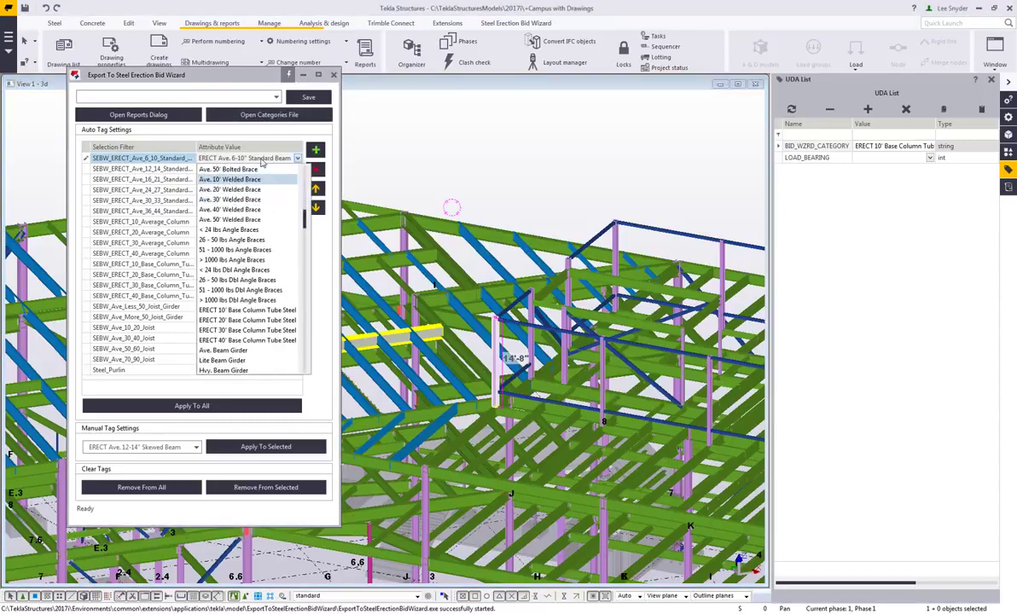
Open the bid wizard categories file, read through its full list of categories, and close it
left_click(275, 116)
left_click(276, 116)
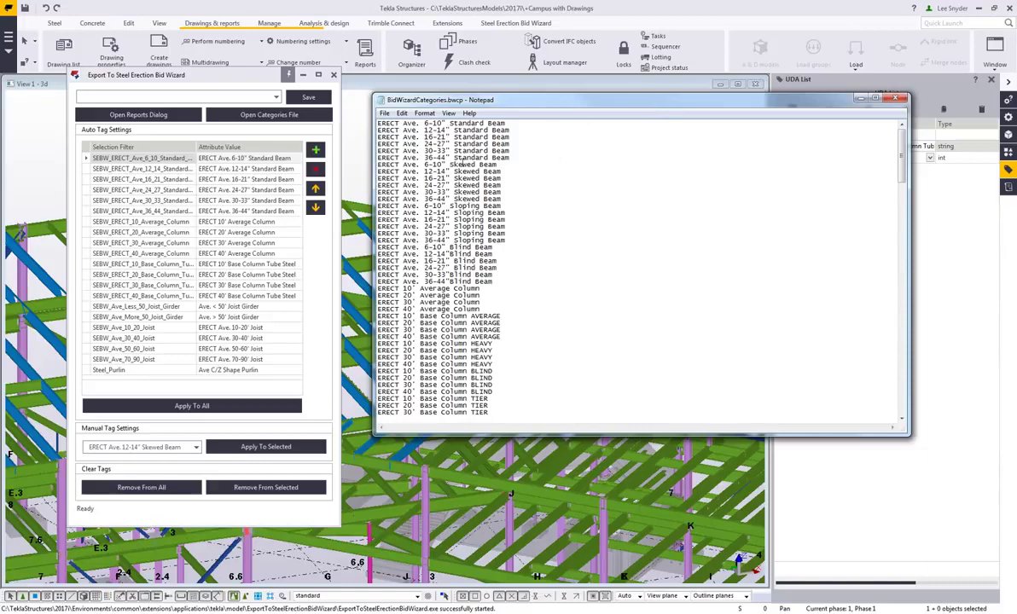
scroll(461, 159, "down", 20)
scroll(461, 197, "down", 13)
scroll(461, 197, "up", 17)
scroll(461, 196, "up", 20)
left_click(895, 99)
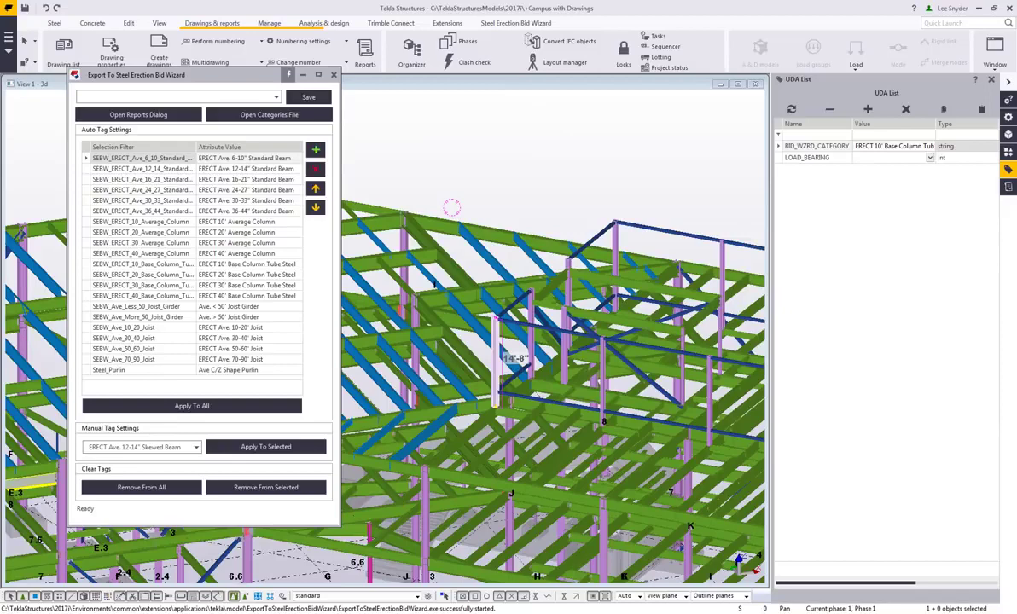
Switch to File Explorer's firm folder, view the contents of Rename_BidWizardCategories.bwcp, and close the file
mouse_move(145, 612)
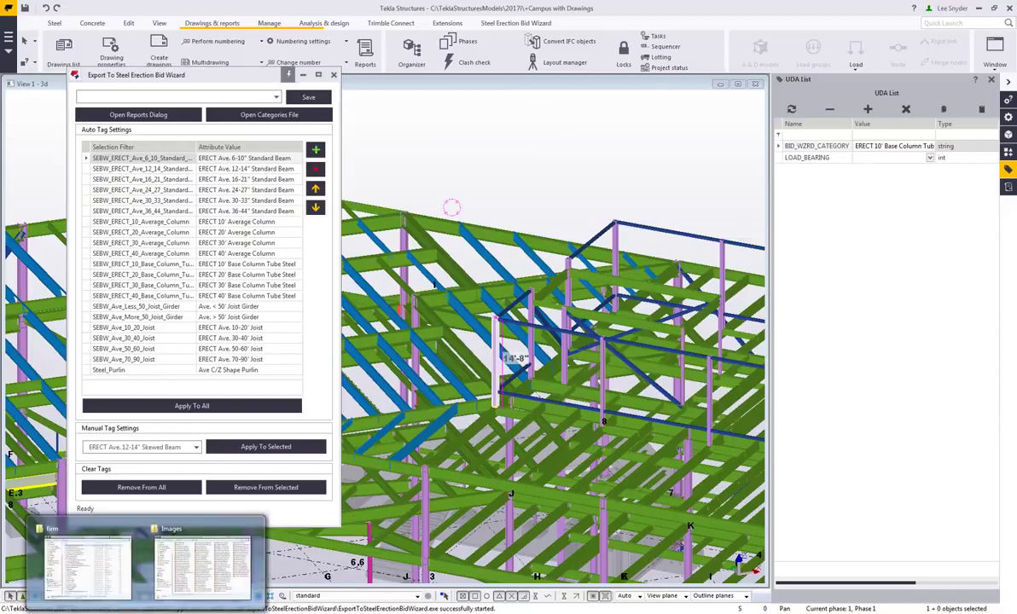
left_click(94, 563)
left_click_drag(445, 122, 637, 94)
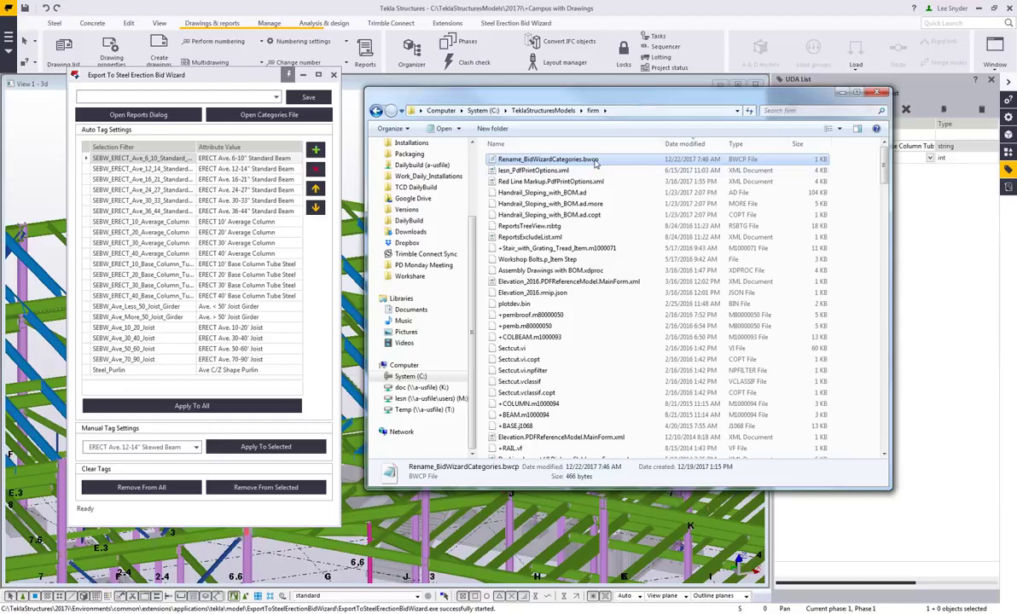
double_click(595, 161)
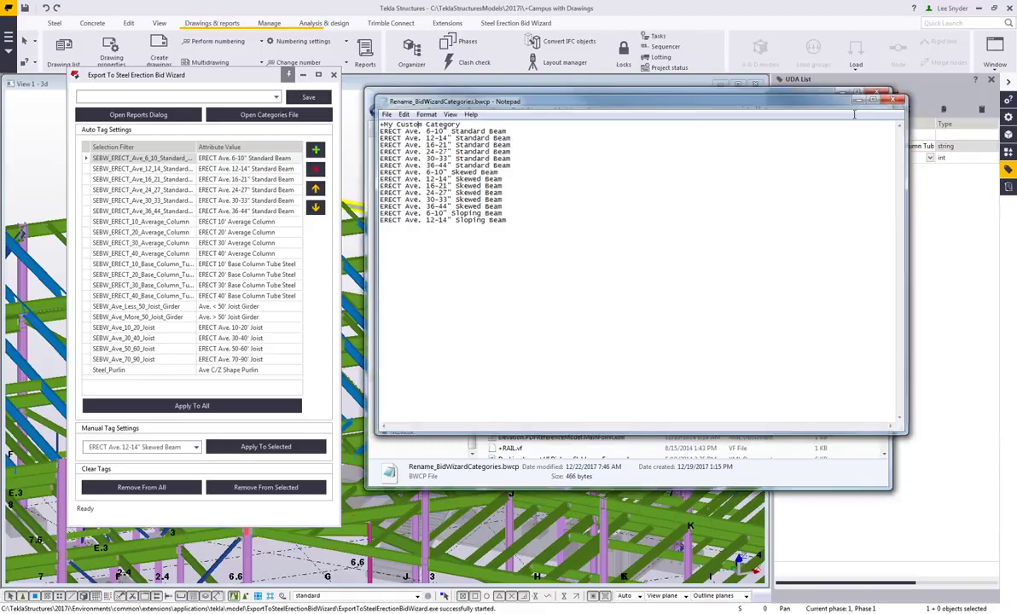
key("alt+F4")
Rename the custom categories file in the firm folder to BidWizardCategories.bwcp and put the folder window away
left_click(527, 160)
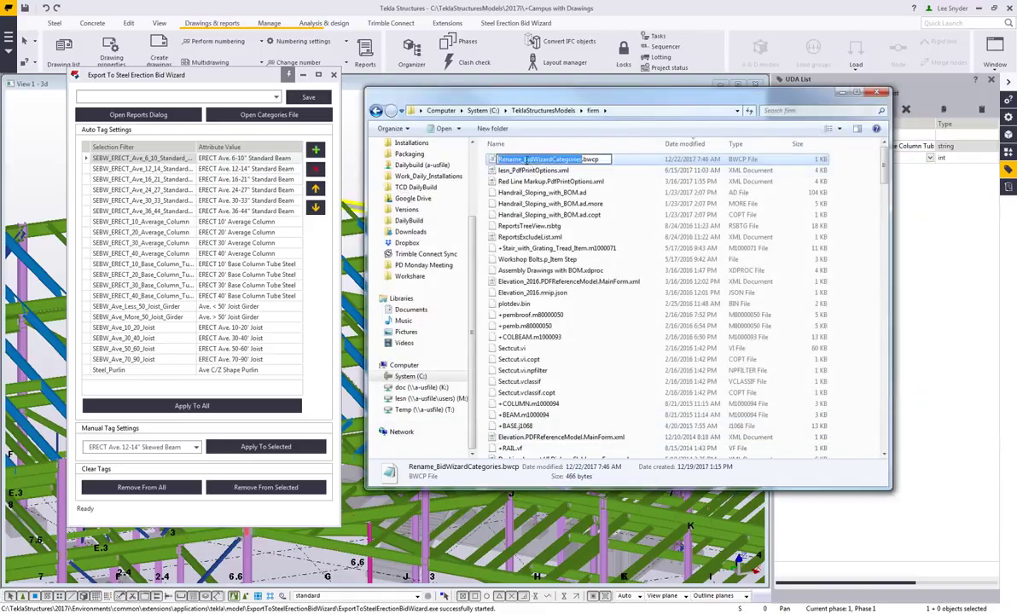
key("Home")
key("Delete")
key("Delete")
key("Delete")
key("Delete")
key("Delete")
key("Delete")
key("Delete")
key("Return")
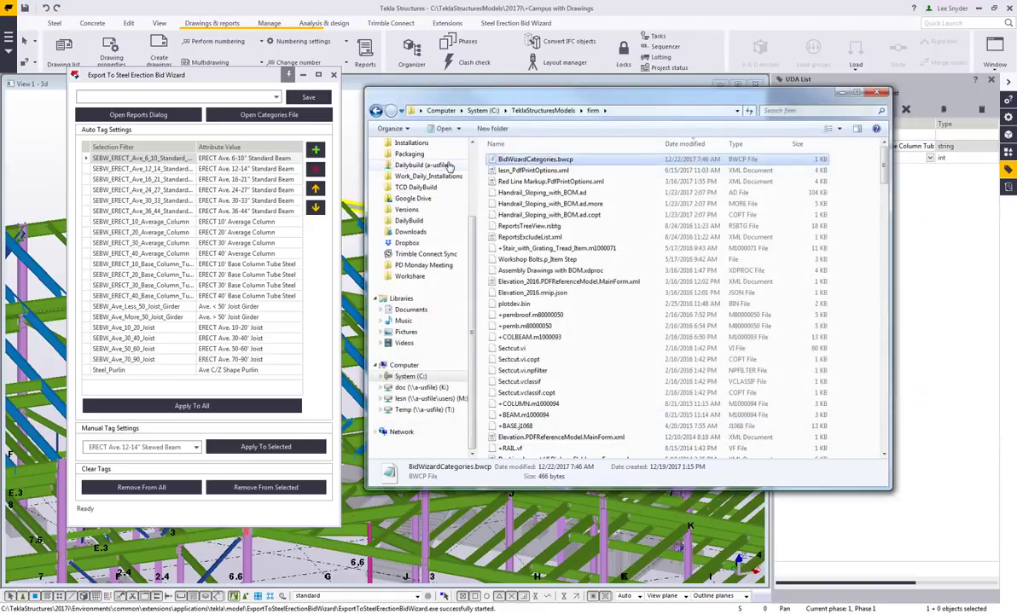
left_click(841, 93)
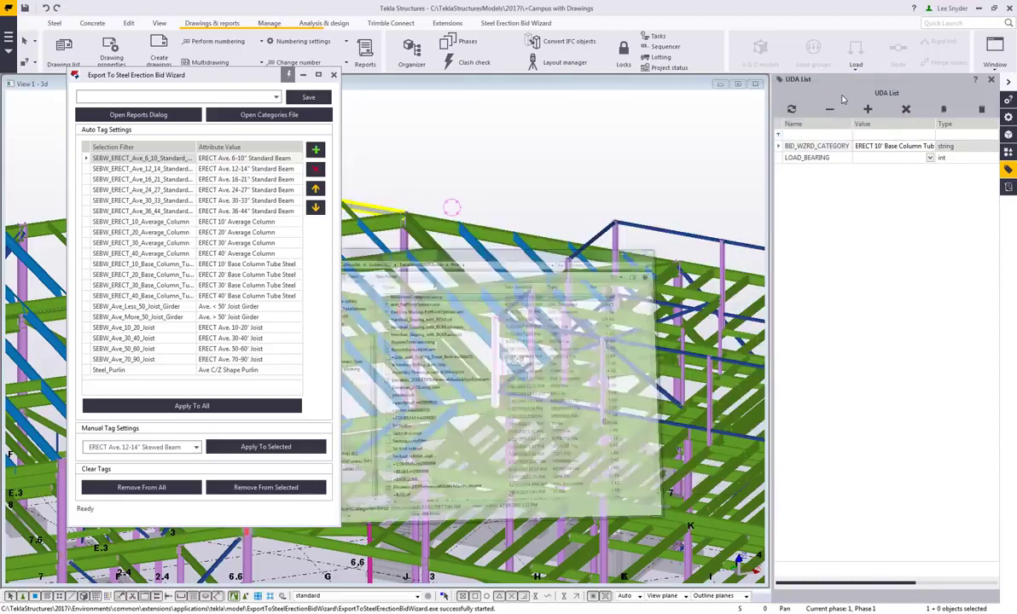
Restart the Export To Steel Erection Bid Wizard tool and check the categories file it now uses
left_click(334, 78)
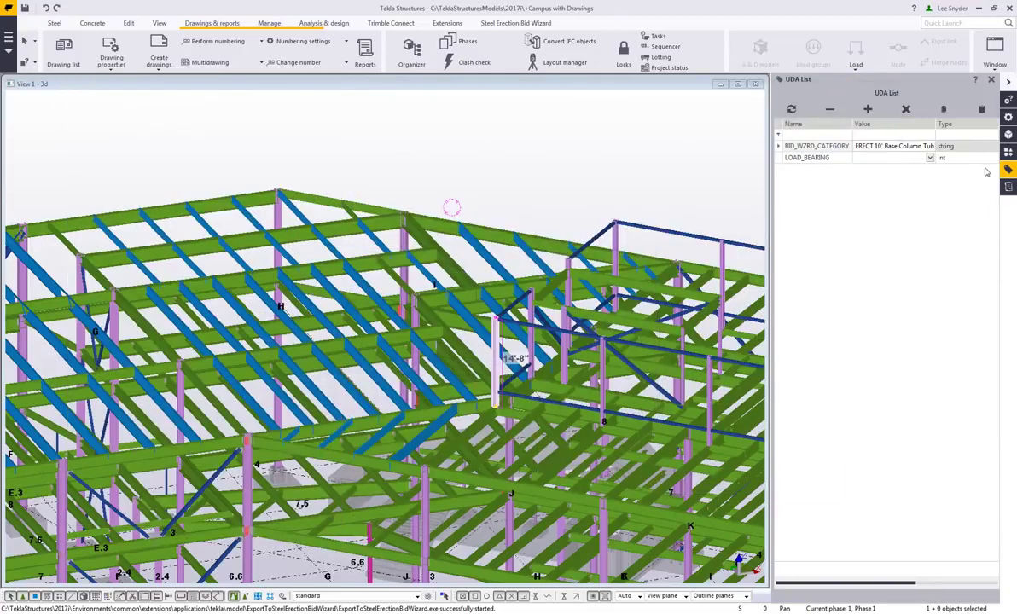
left_click(1008, 151)
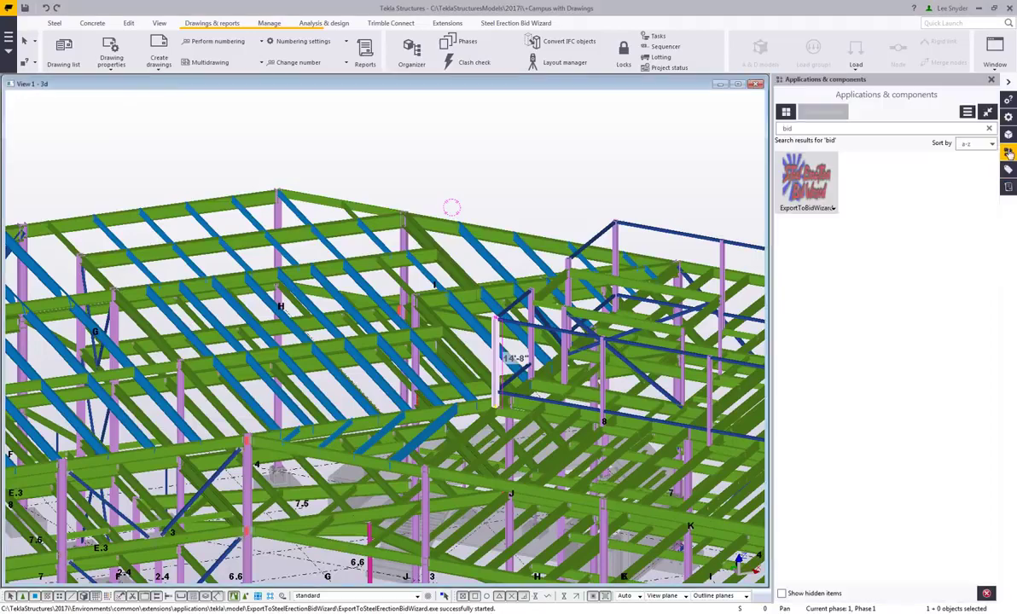
double_click(807, 183)
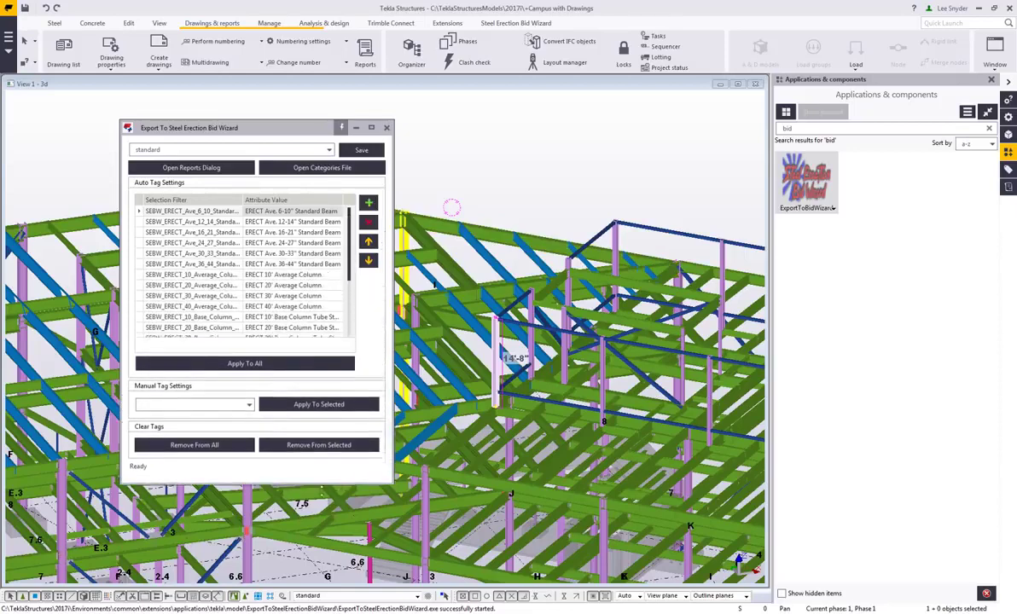
left_click(312, 165)
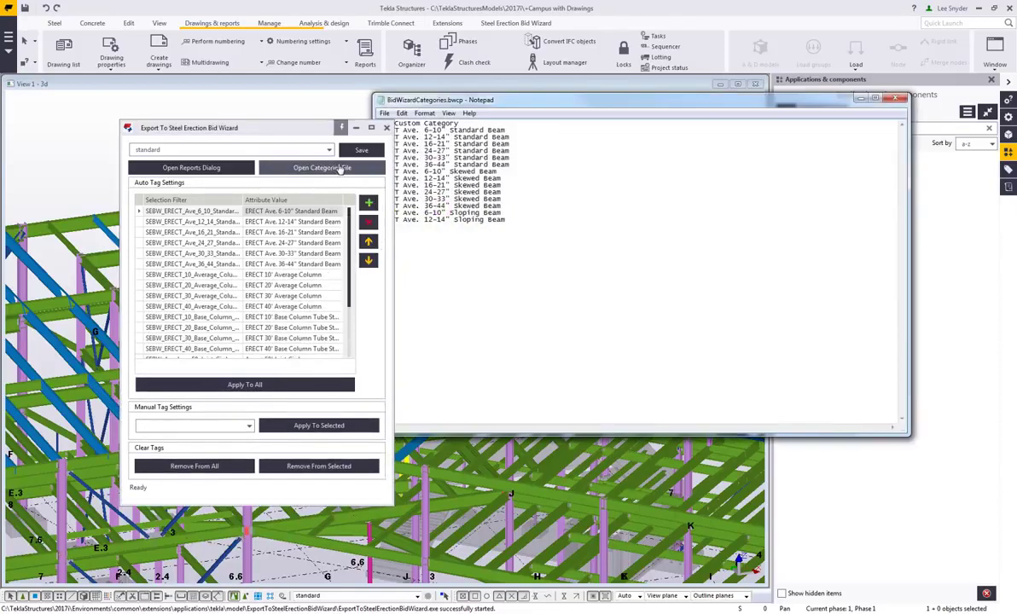
left_click_drag(425, 100, 456, 99)
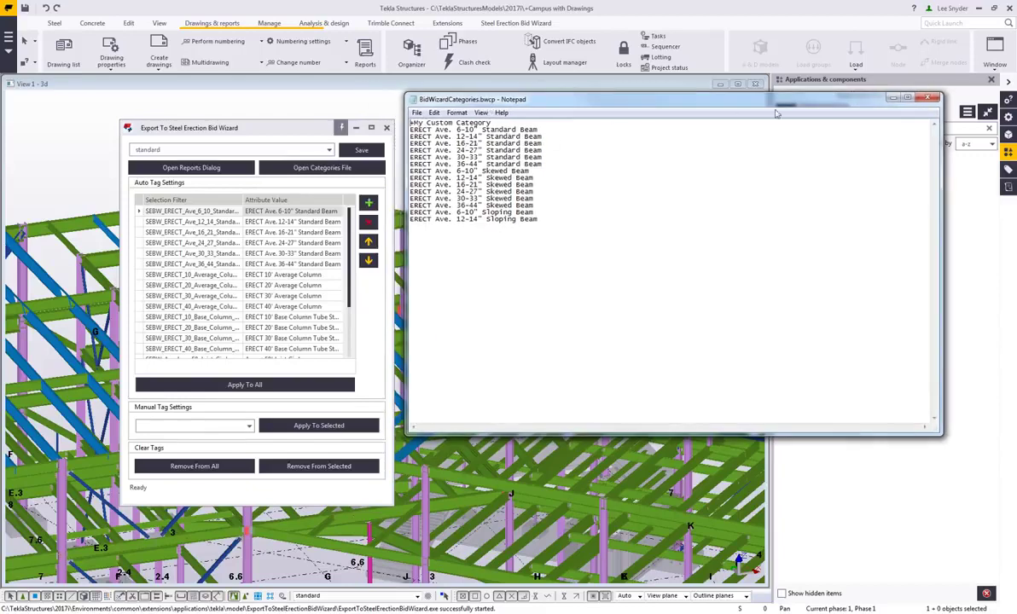
left_click(928, 98)
Tag three upper horizontal members of the raised roof frame with +My Custom Category and check one member's UDA List
left_click(221, 428)
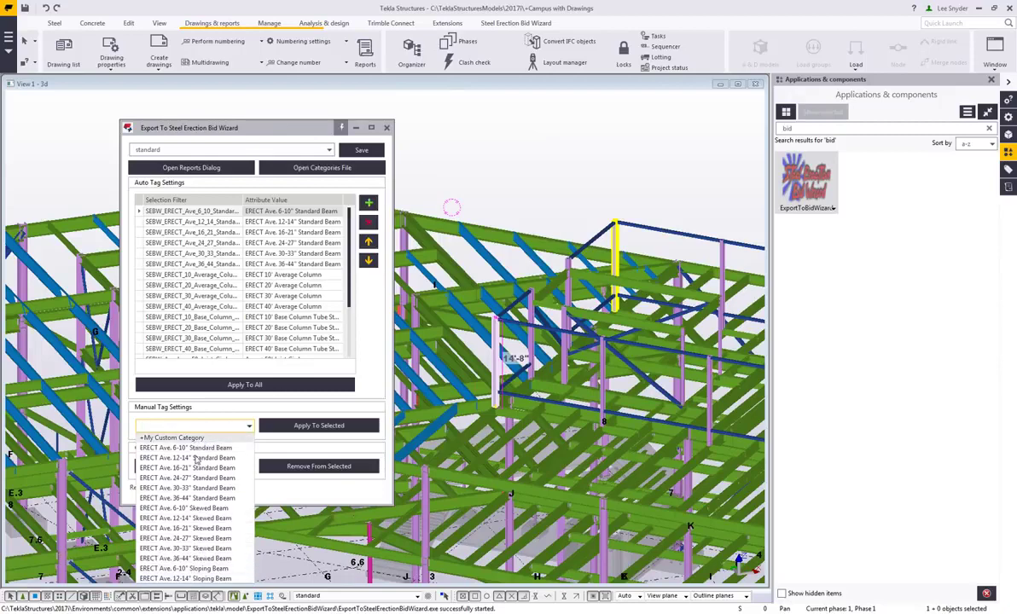
left_click(195, 440)
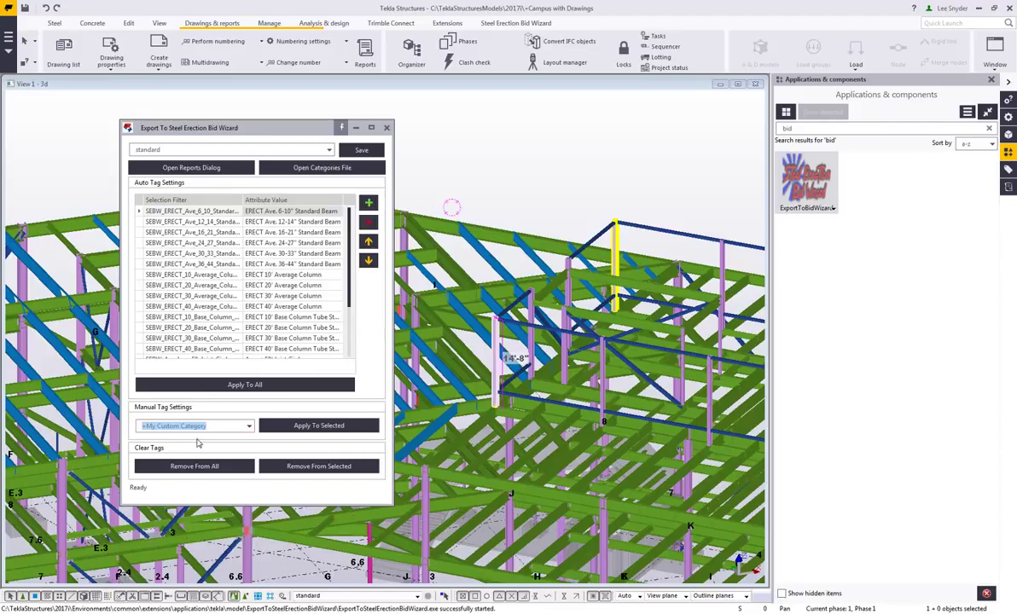
left_click(674, 230)
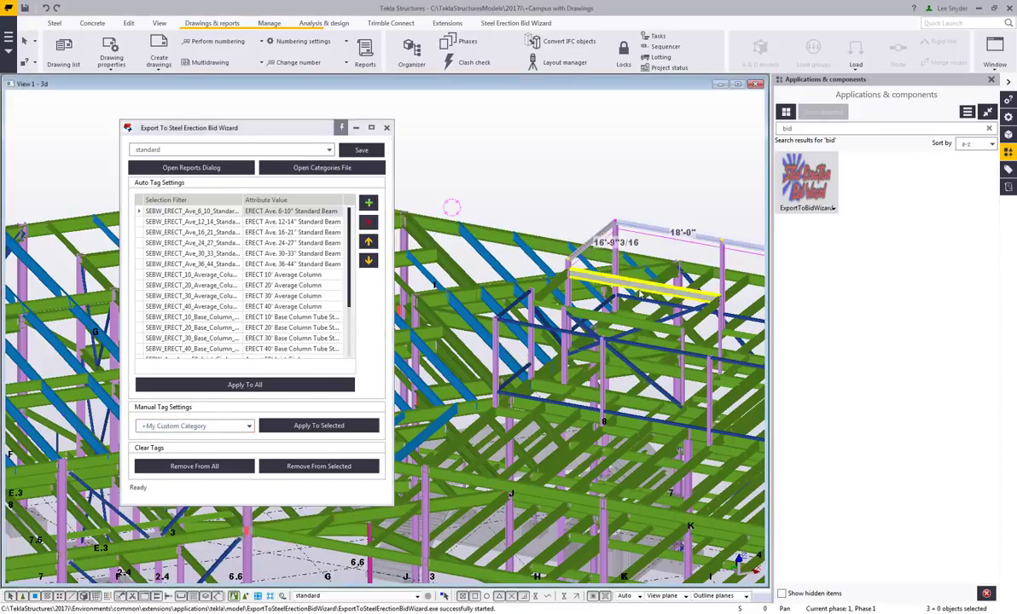
left_click(313, 426)
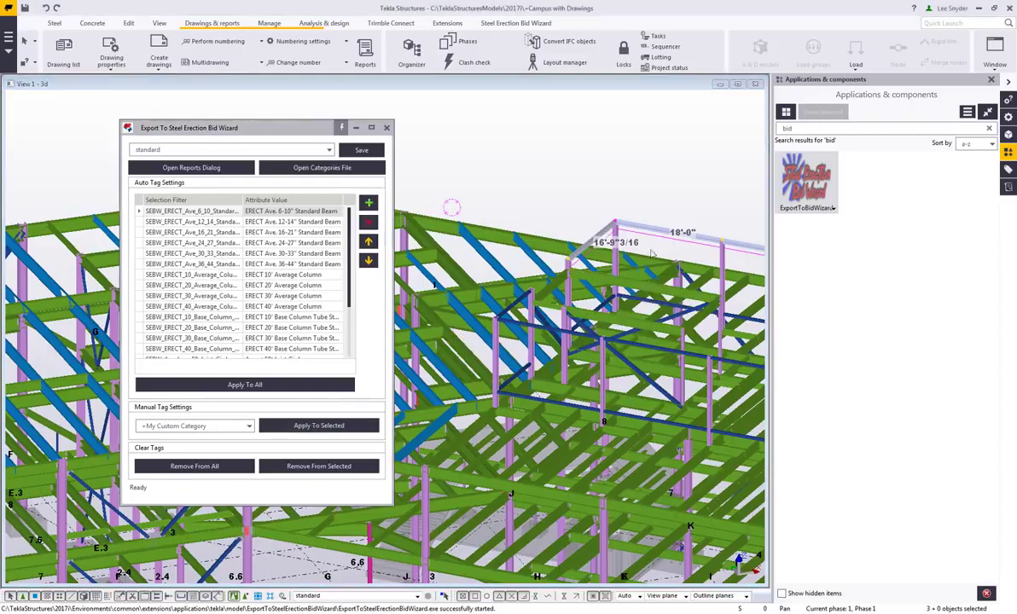
left_click(698, 246)
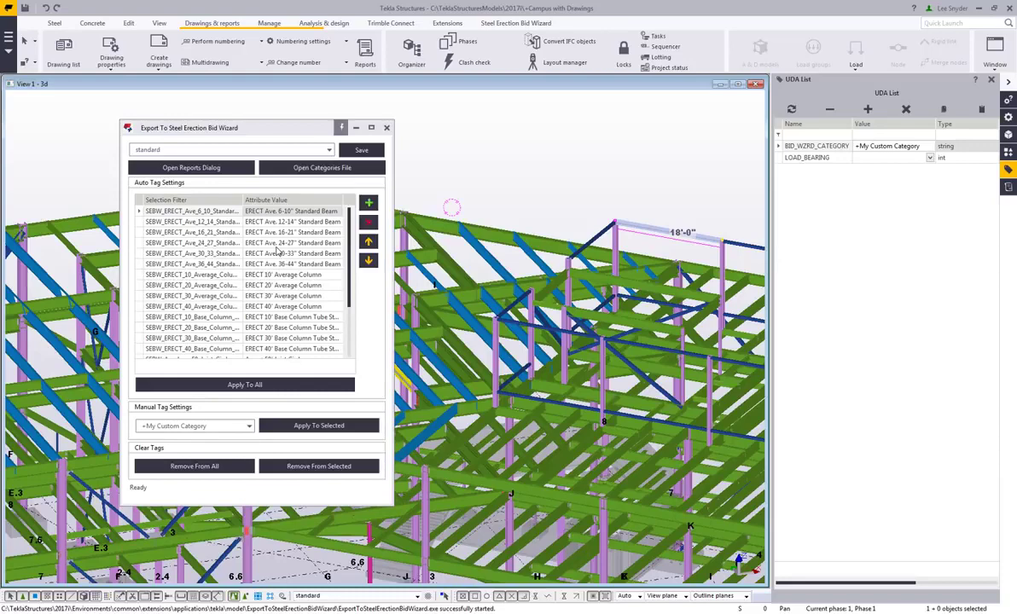
Create the SteelErectionBidWizard.csv report from all model objects
left_click(205, 169)
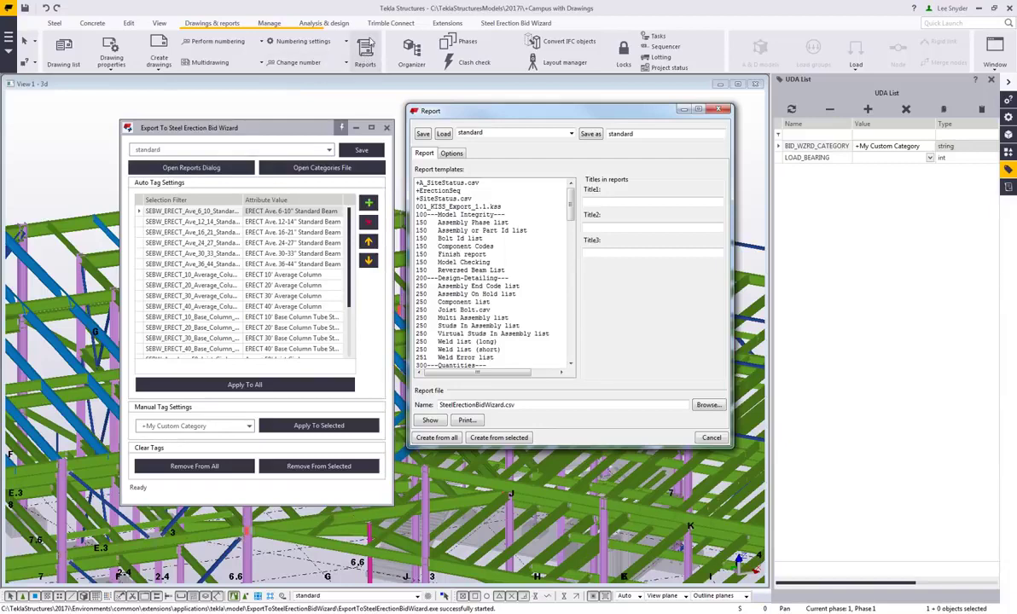
left_click_drag(571, 203, 572, 350)
left_click(471, 310)
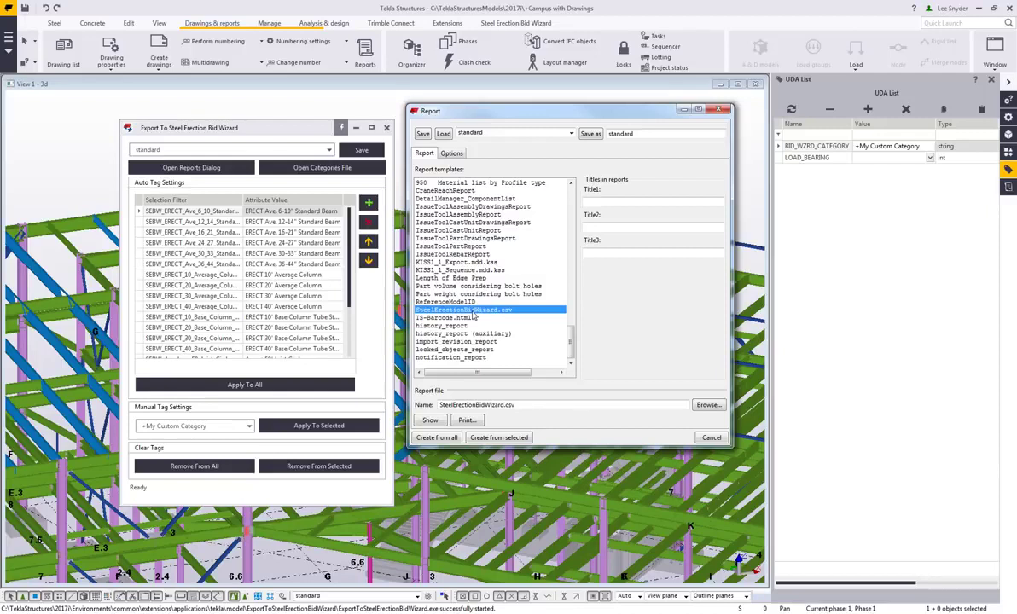
left_click(451, 440)
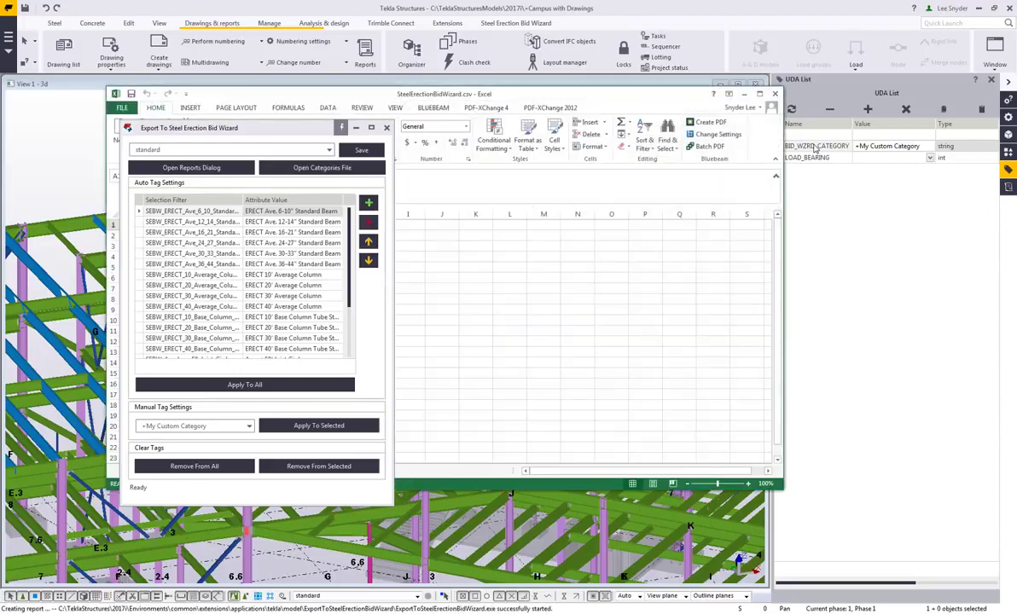
Autofit the exported report's columns in Excel, review the category quantities, and put the Excel and Report windows away
left_click(358, 129)
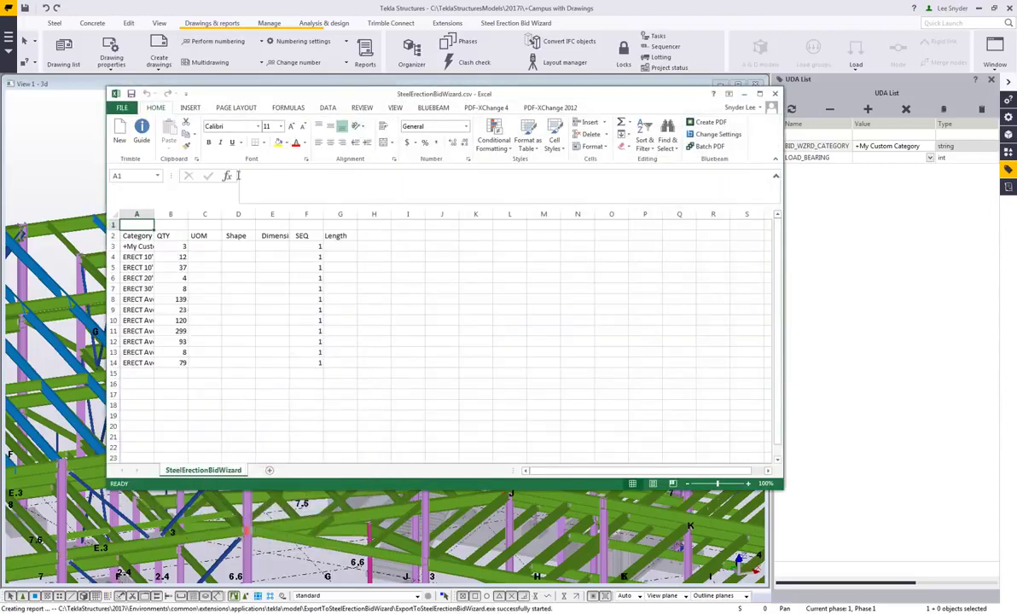
left_click(115, 214)
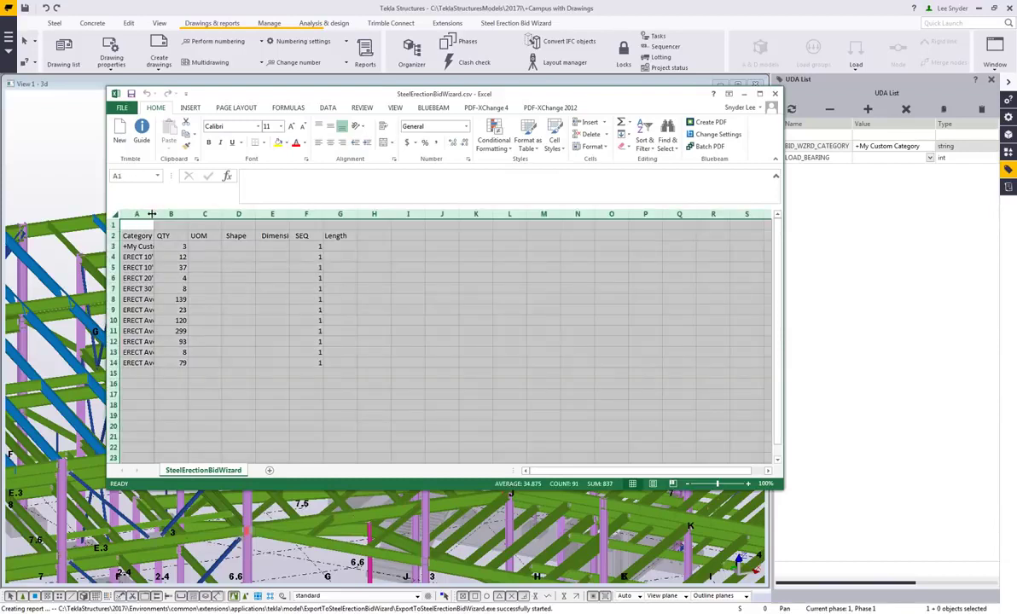
double_click(153, 214)
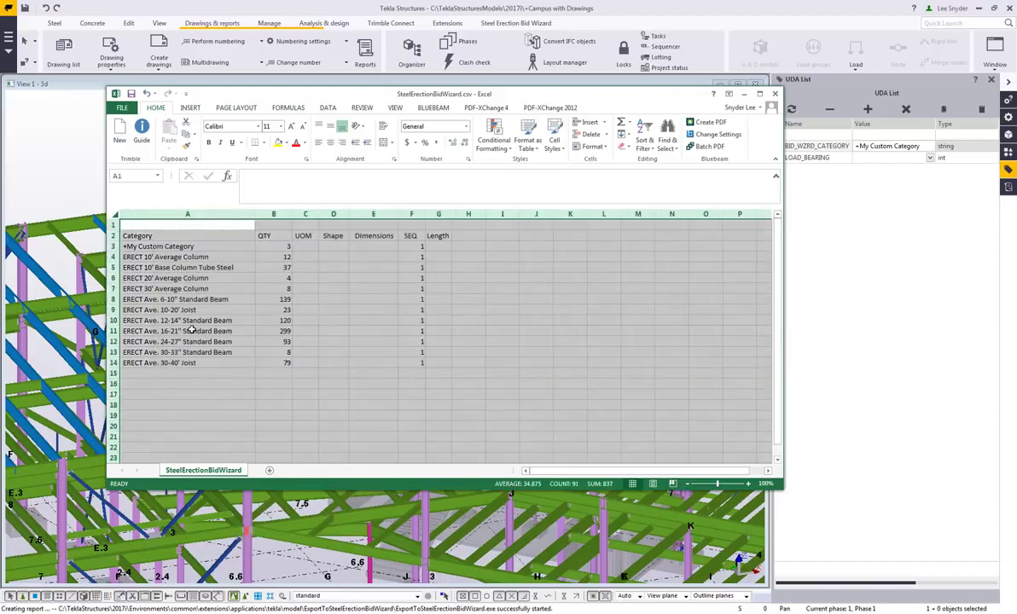
left_click(170, 289)
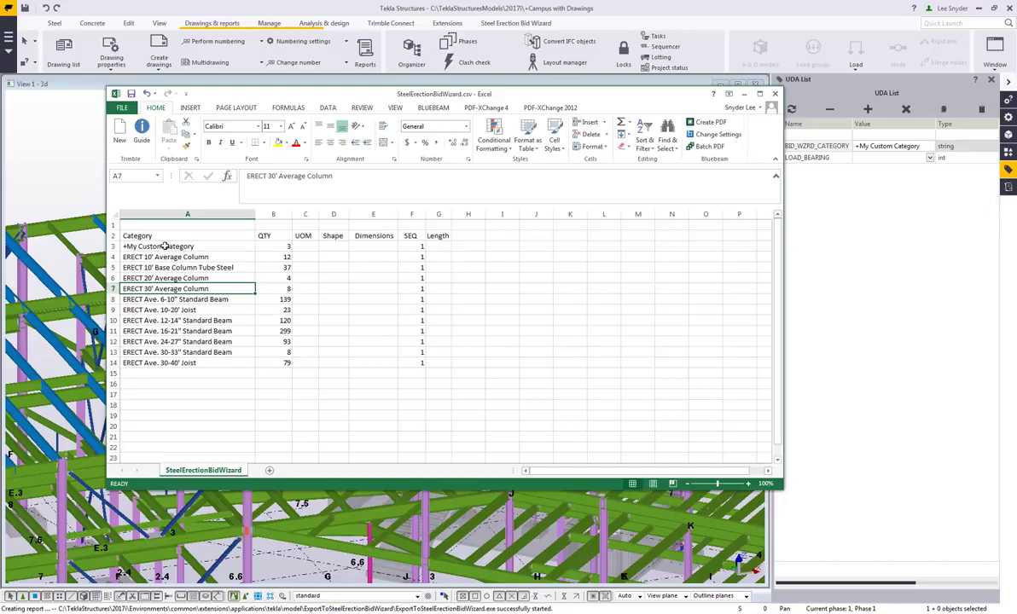
left_click(168, 246)
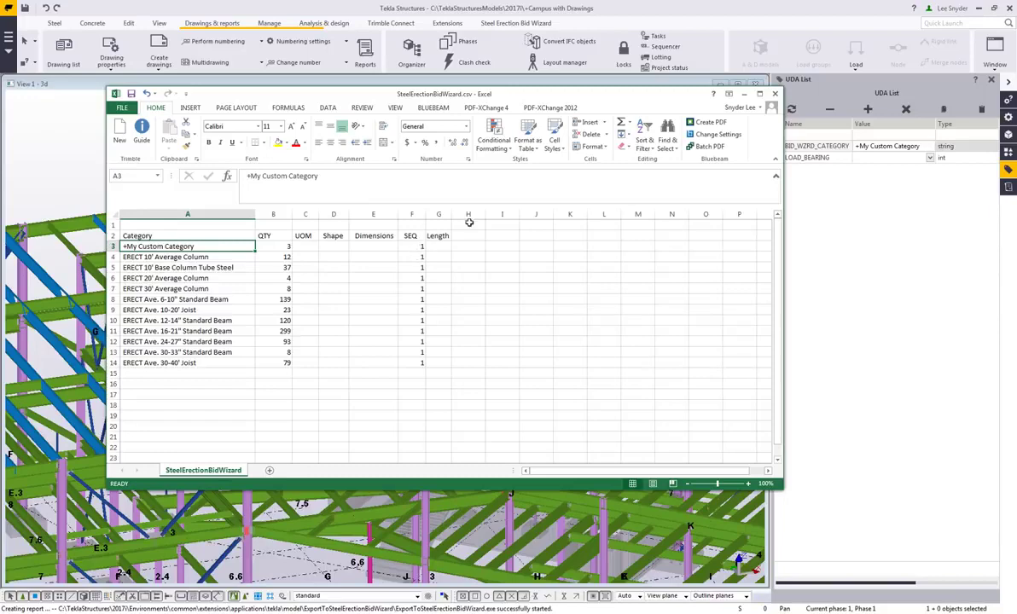
left_click(745, 93)
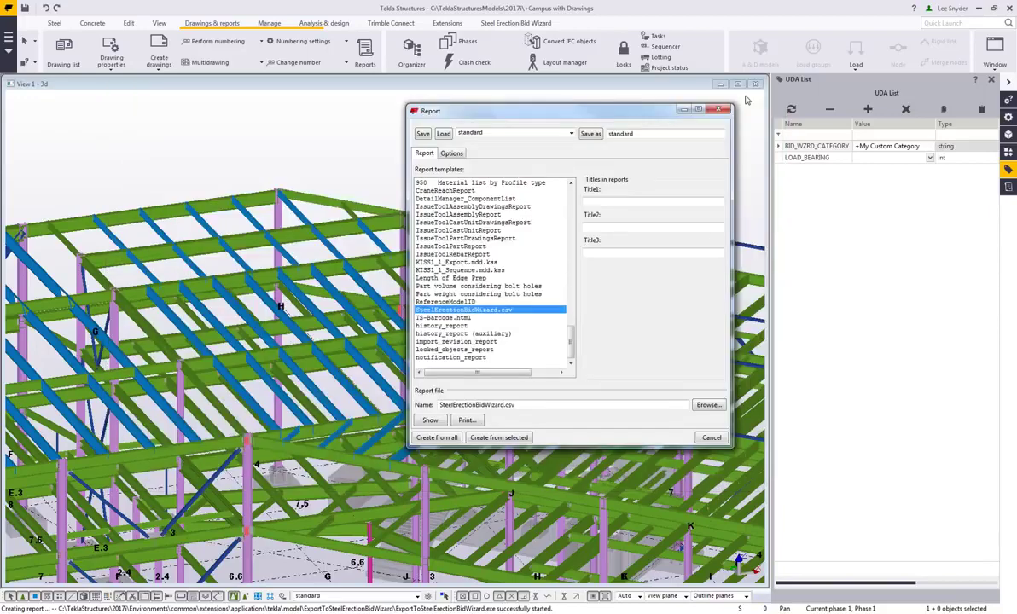
left_click(685, 114)
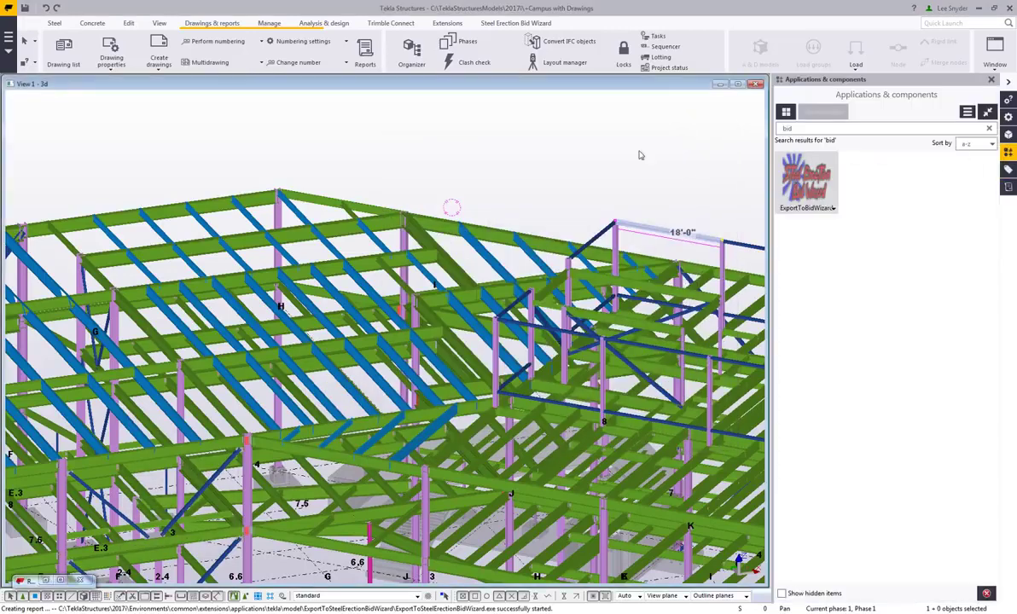
View the Steel Erection Bid Wizard ribbon command and the ExportToBidWizard icon files in the Extensions Images folder
left_click(515, 23)
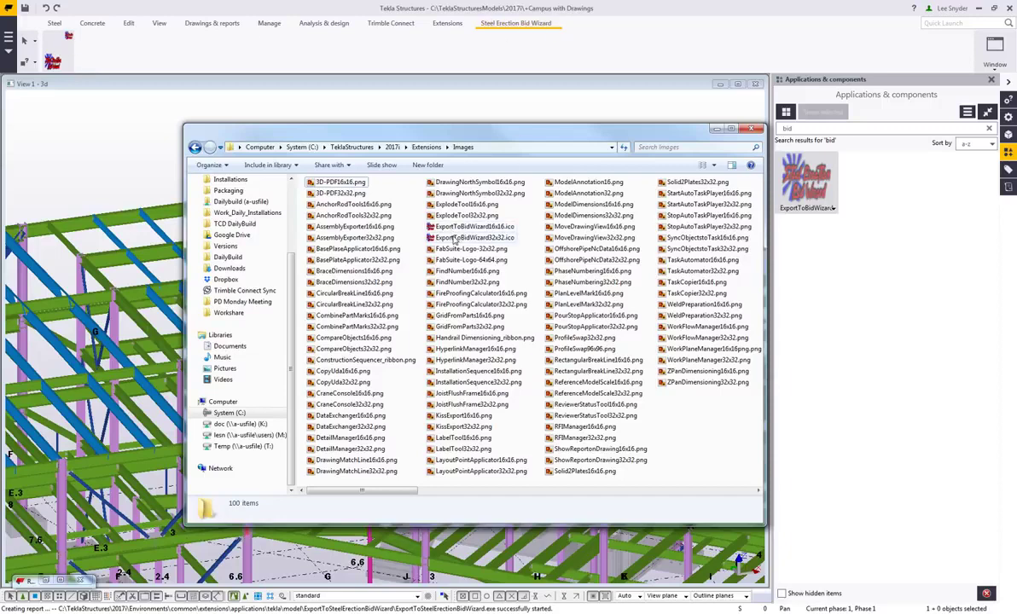
left_click(716, 130)
Open Organizer, synchronize it with the model, and list all objects of the Steel Erection Bid Wizard category
left_click(270, 24)
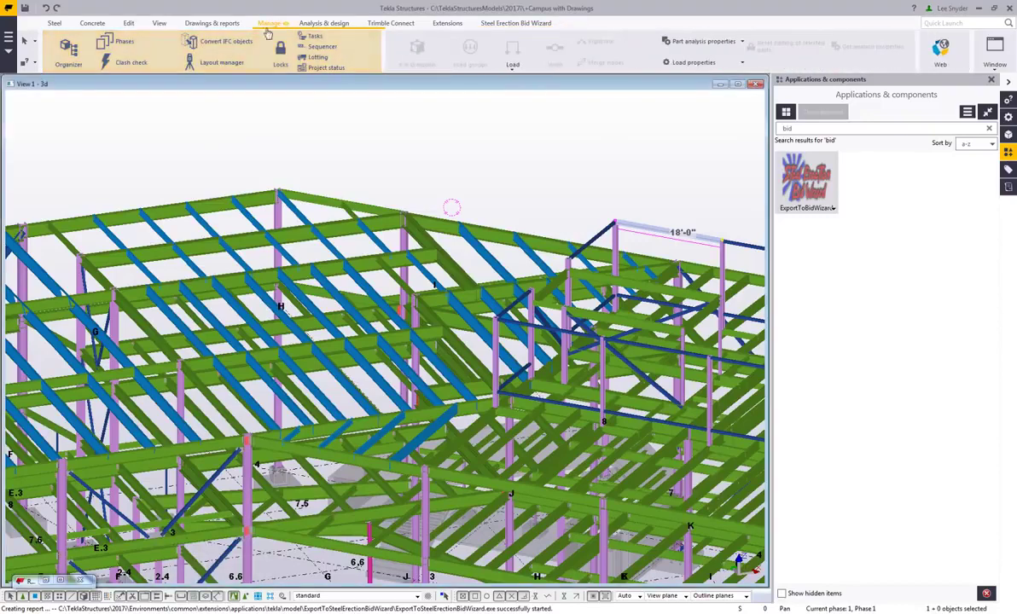
left_click(79, 54)
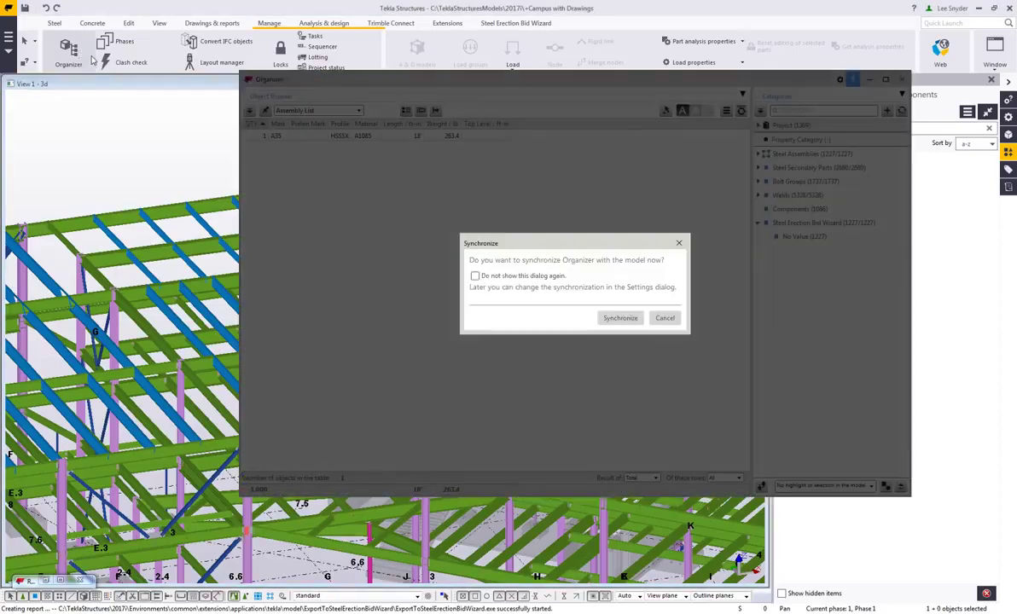
left_click(613, 318)
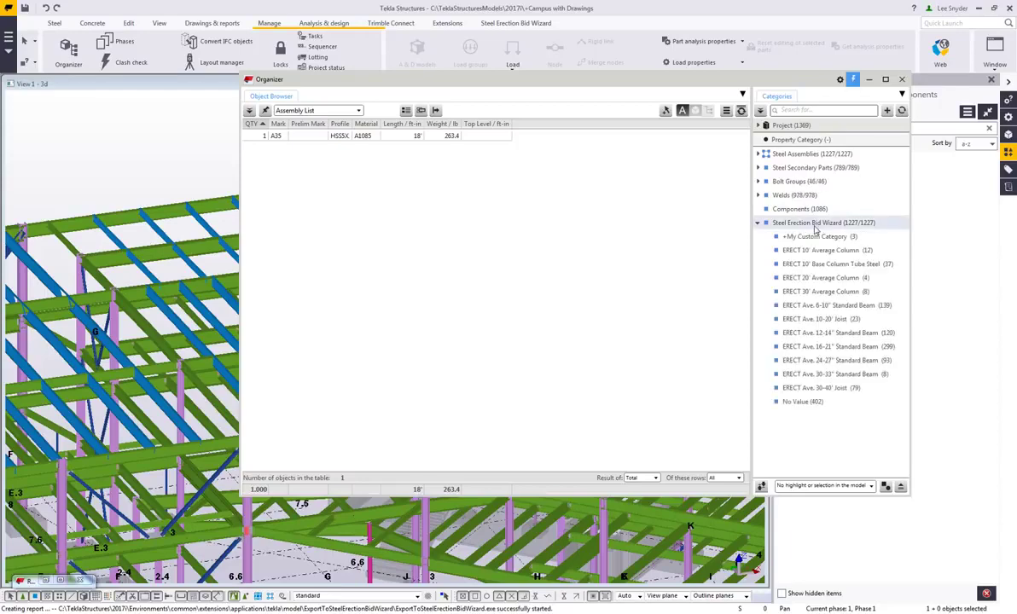
left_click(812, 225)
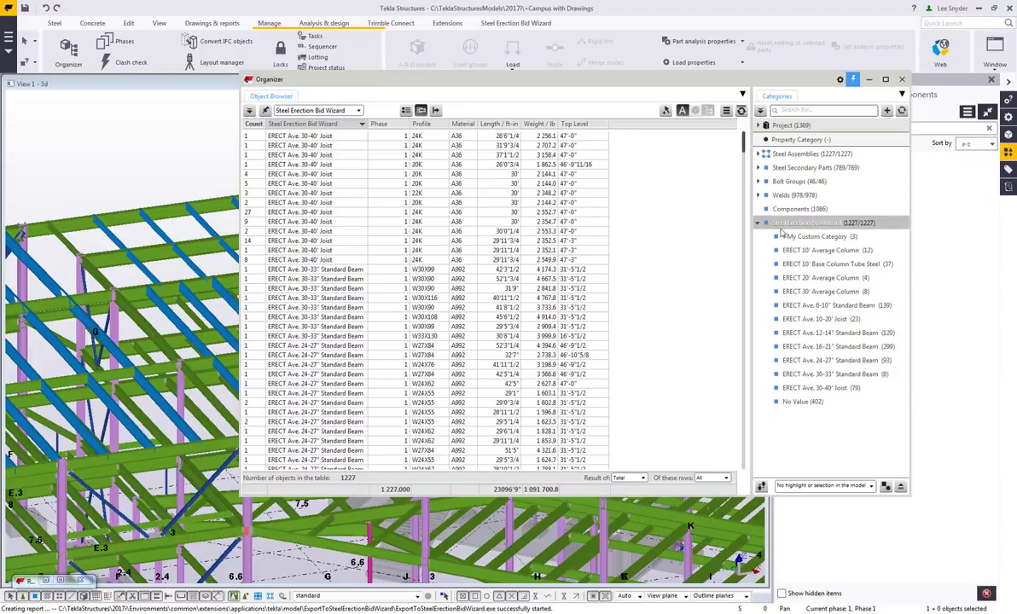
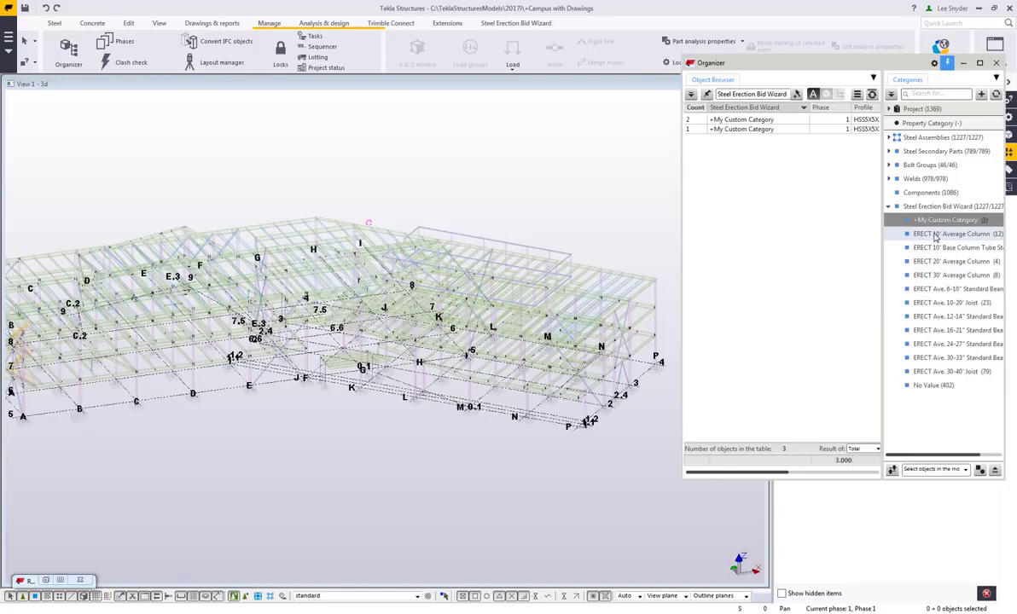
Inspect the model members in the ERECT 10' Base Column Tube Steel, ERECT 20' Average Column and ERECT 30' Average Column categories
left_click(936, 248)
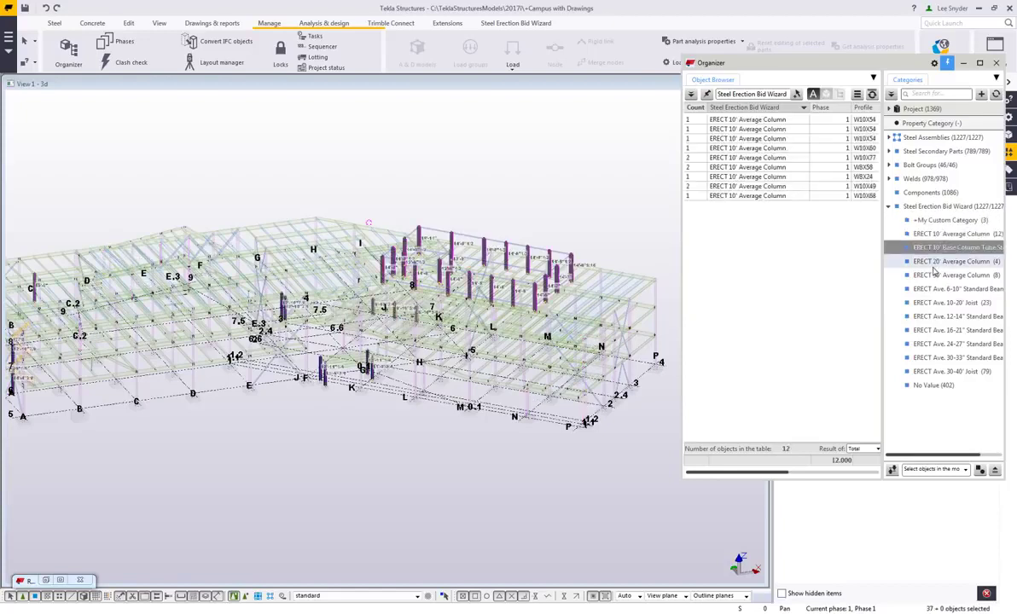
left_click(935, 262)
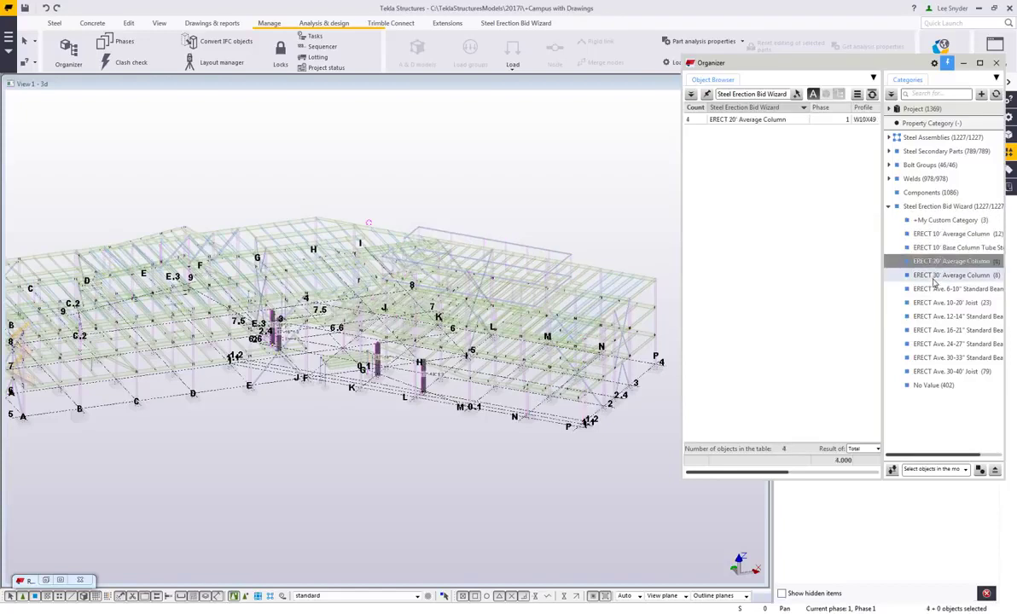
left_click(933, 276)
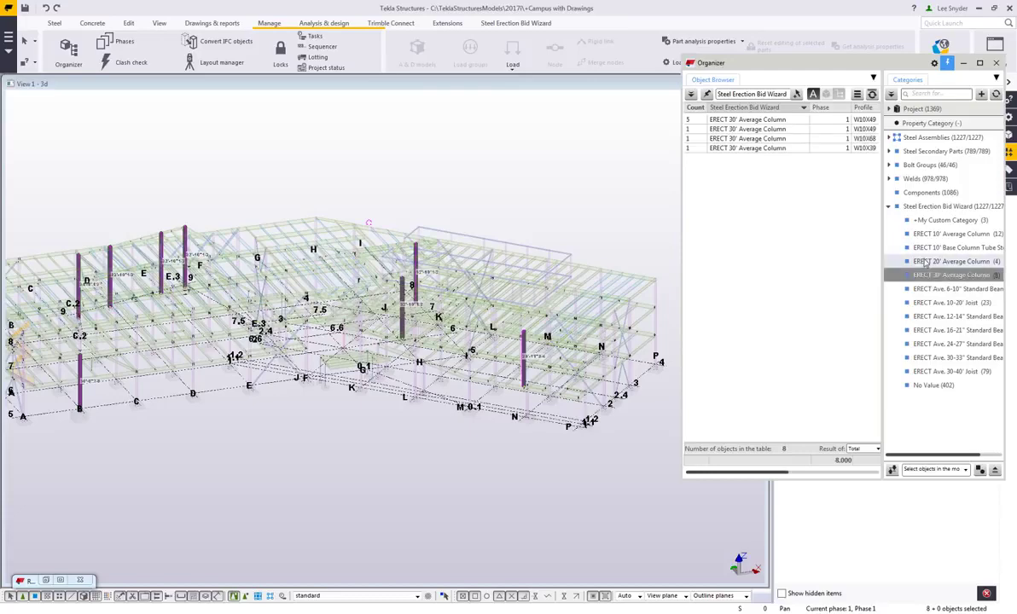
Review the ERECT 10' Base Column Tube Steel members in a widened Organizer table showing all property columns, and minimize Organizer
left_click(932, 247)
left_click_drag(683, 206, 373, 219)
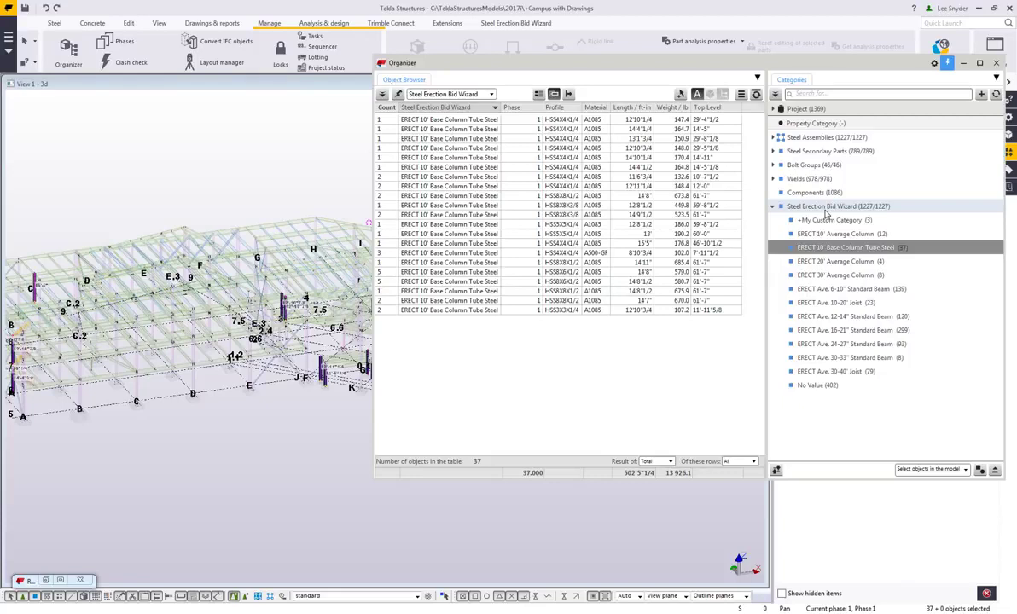
left_click(964, 66)
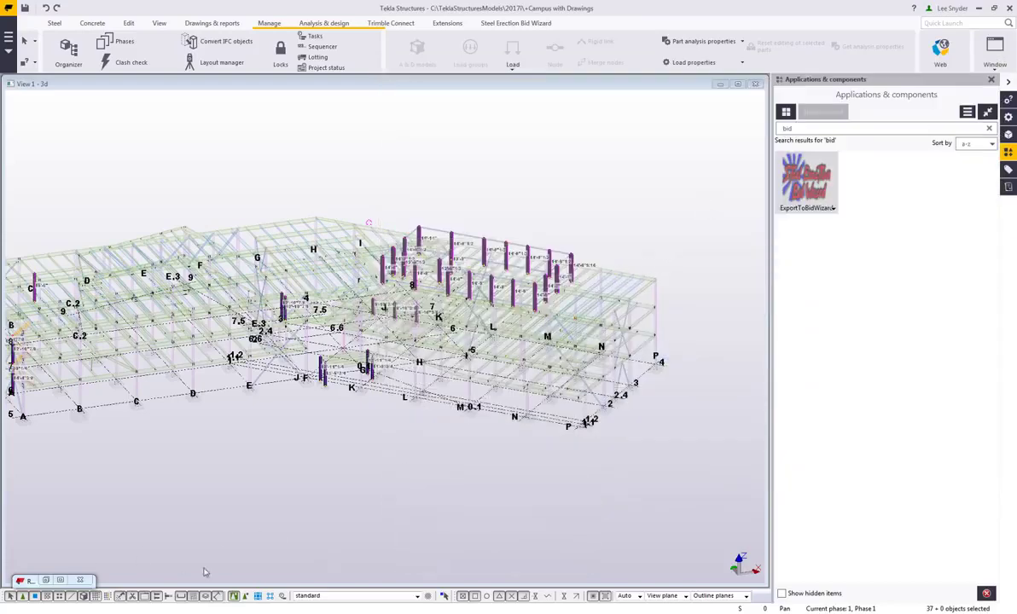